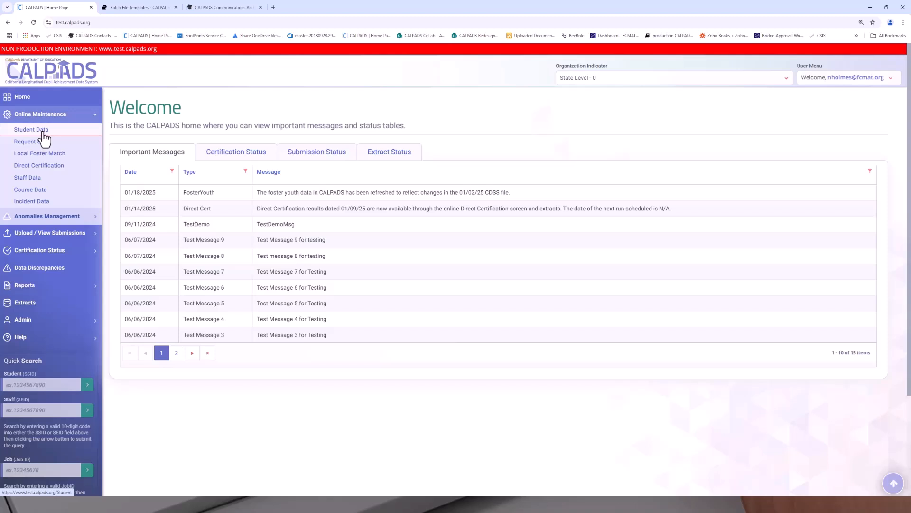
# Upload the file "ketchup match file" through the SSID Match Tool in Student Data maintenance and dismiss the upload notice.
pyautogui.click(43, 132)
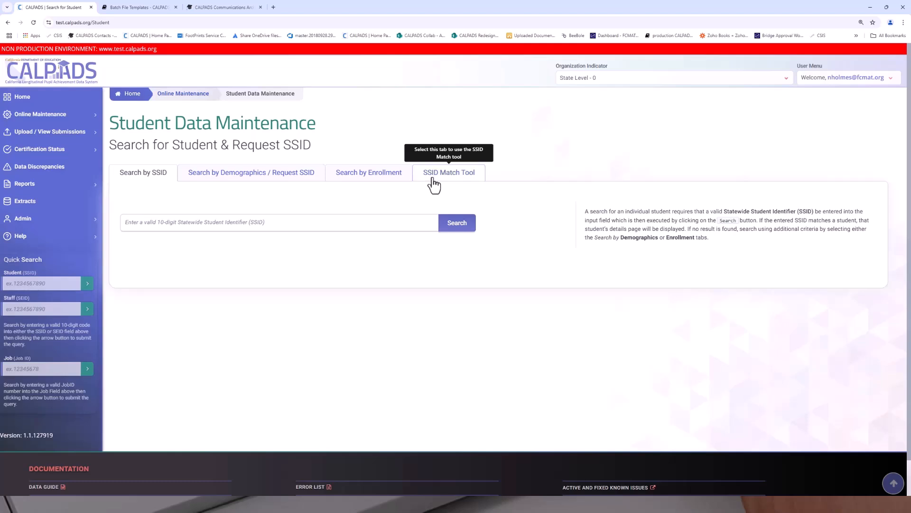
pyautogui.click(433, 179)
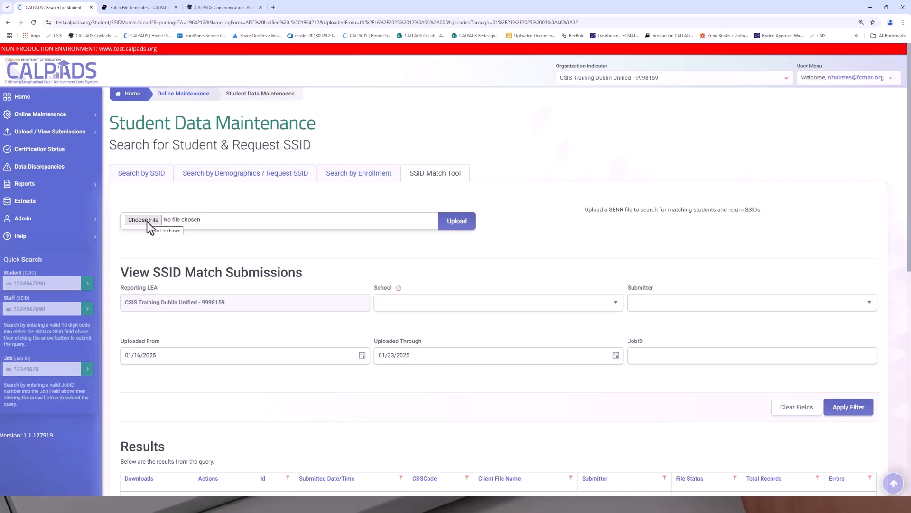
pyautogui.click(143, 220)
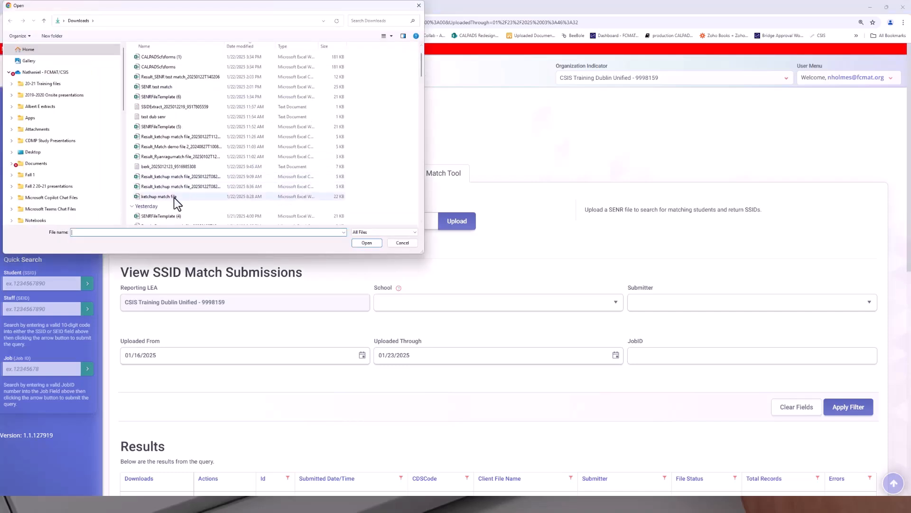
pyautogui.click(174, 197)
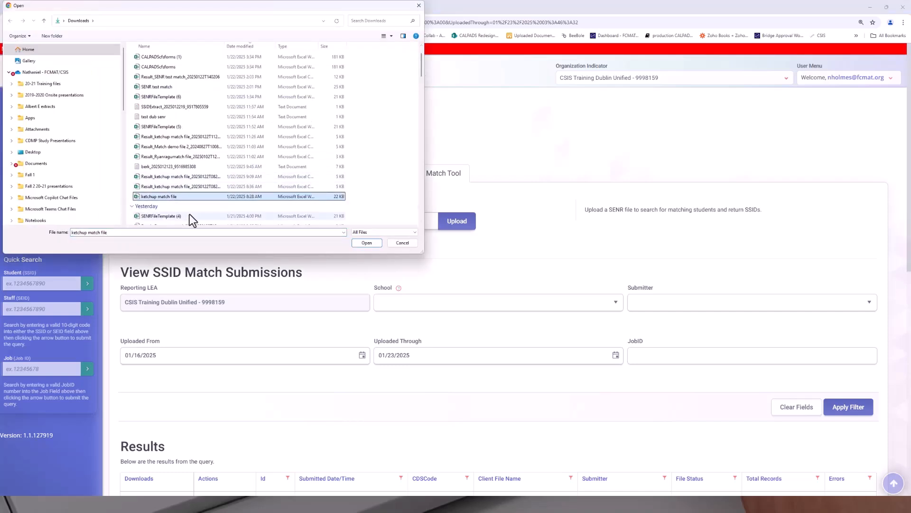
pyautogui.click(367, 242)
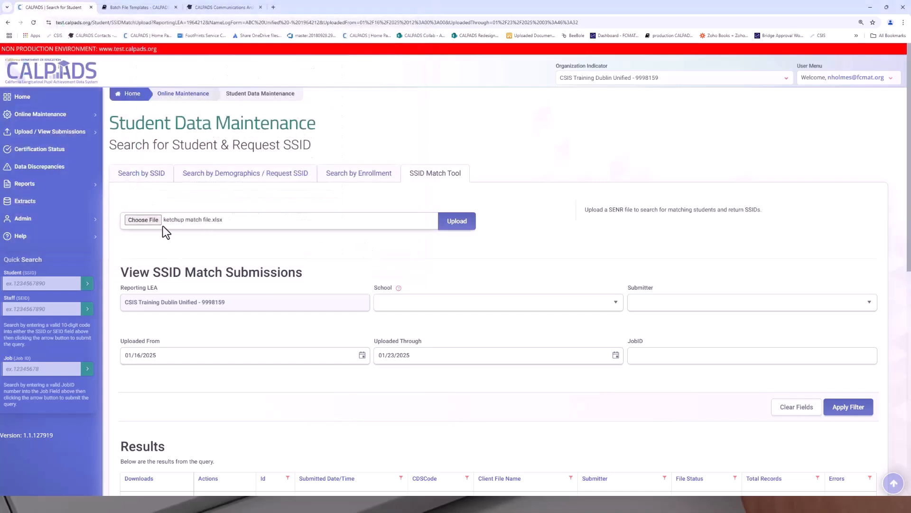
pyautogui.click(457, 222)
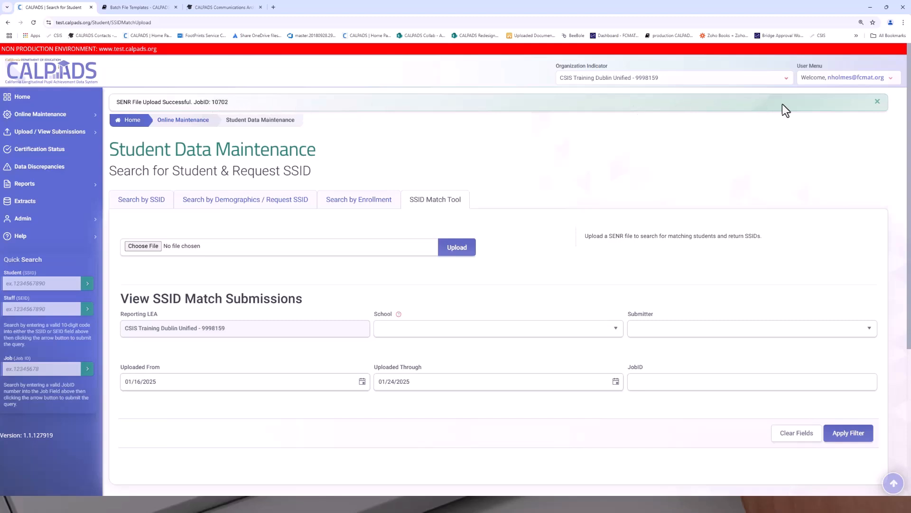
pyautogui.click(877, 103)
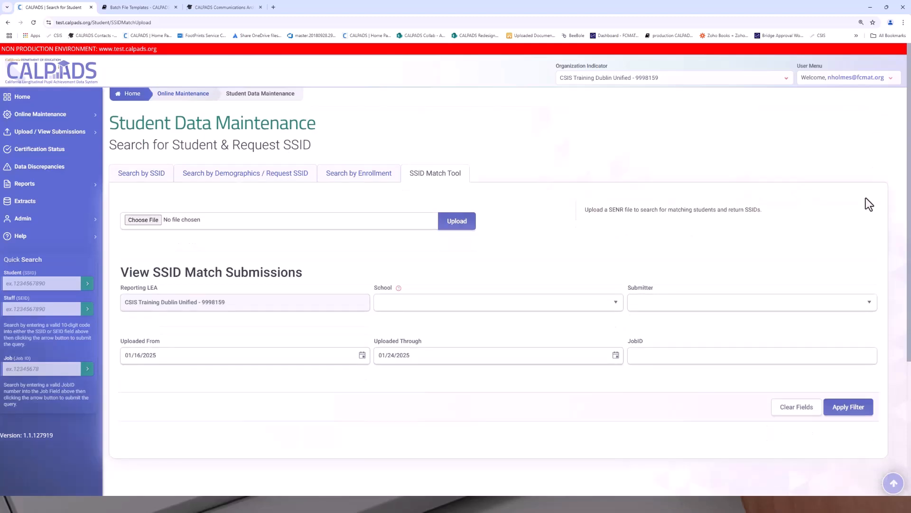
# List the SSID match submissions and view the error details of rejected job 10700.
pyautogui.click(849, 407)
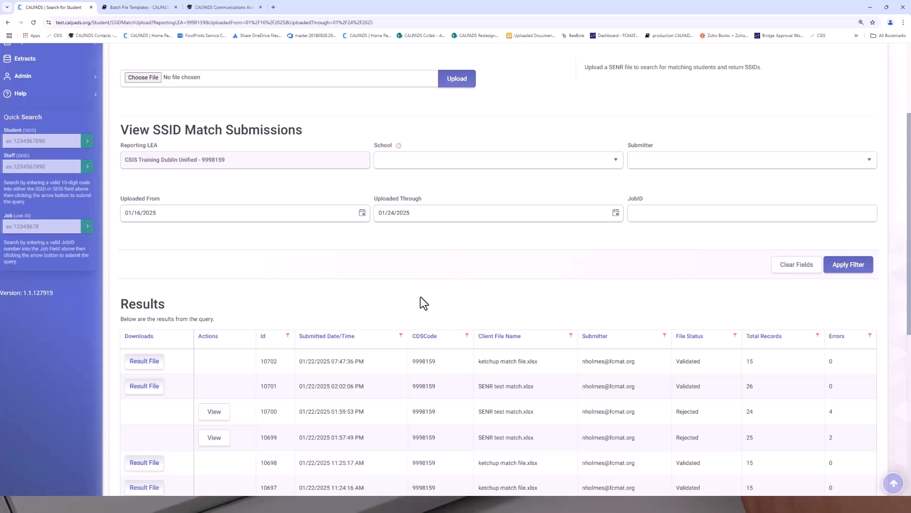
pyautogui.scroll(-2, 420, 297)
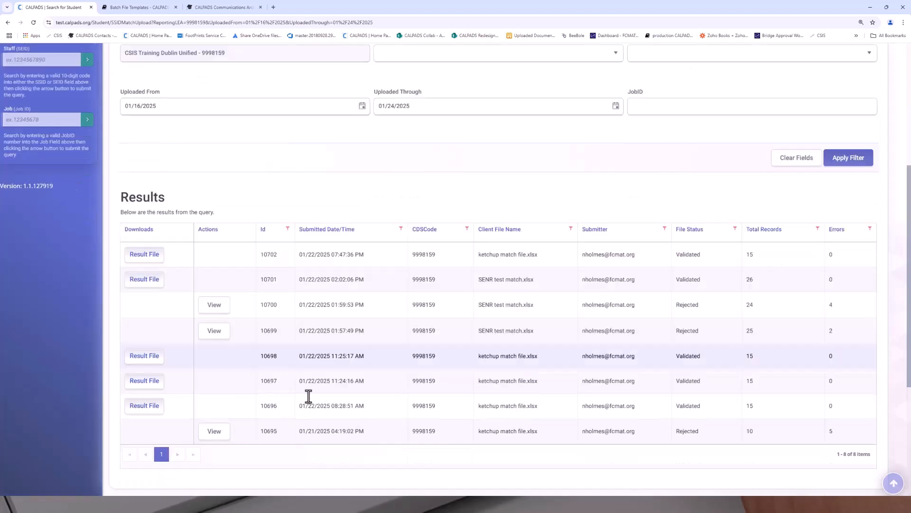
pyautogui.click(211, 309)
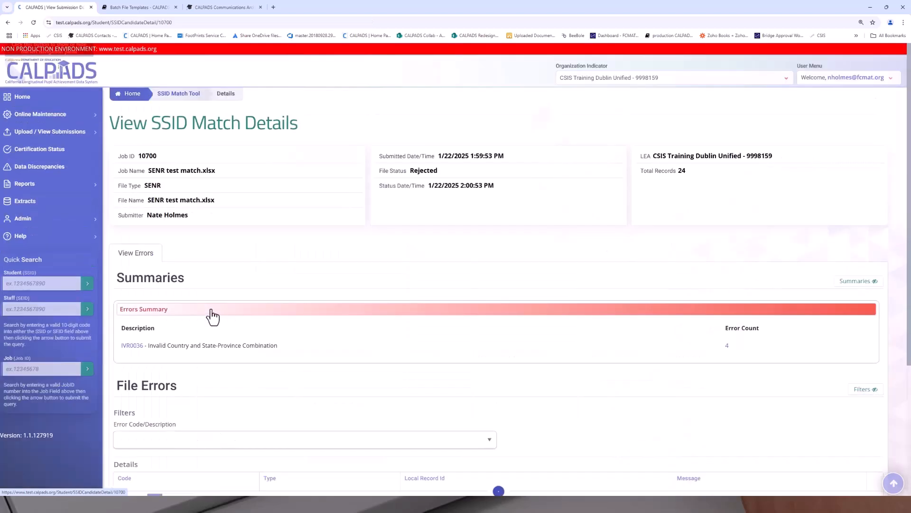
pyautogui.scroll(-1, 159, 349)
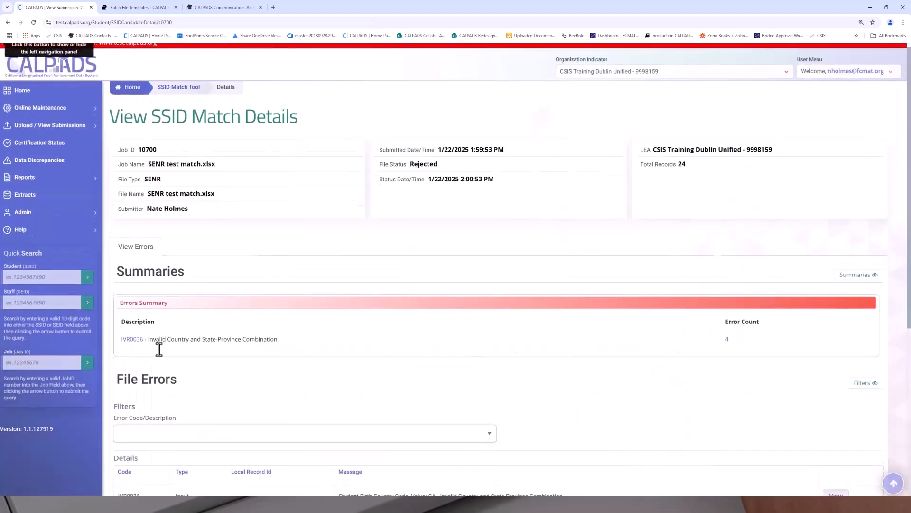
pyautogui.scroll(-2, 159, 349)
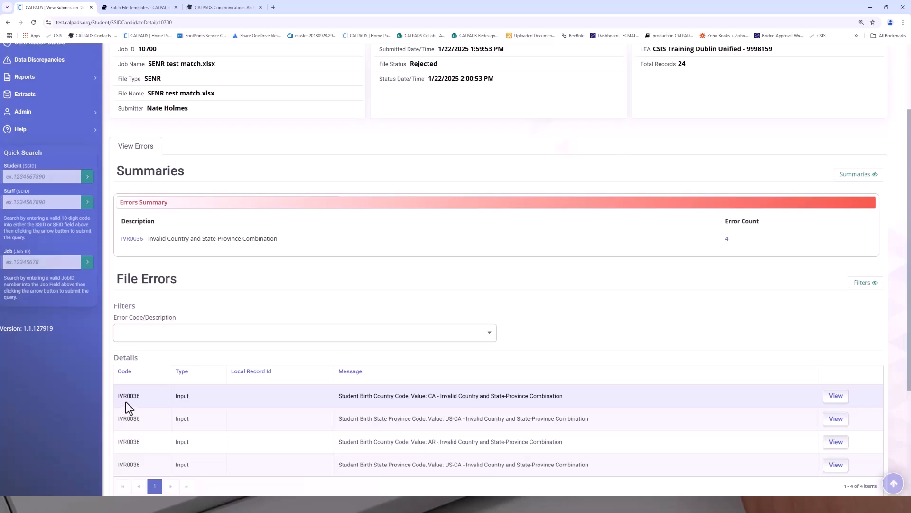
# Inspect the birth state and country codes in the first IVR0036 error's SENR record detail, and close it.
pyautogui.click(832, 402)
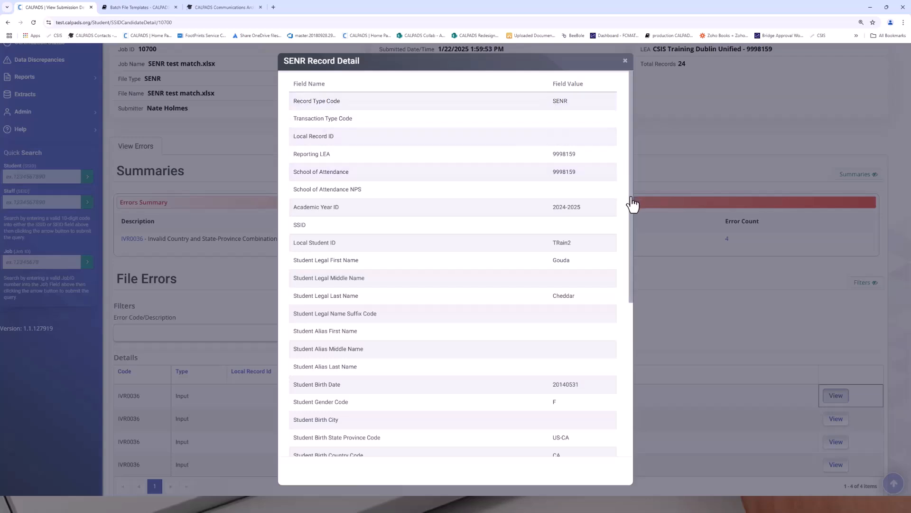
pyautogui.moveTo(630, 202); pyautogui.dragTo(634, 269)
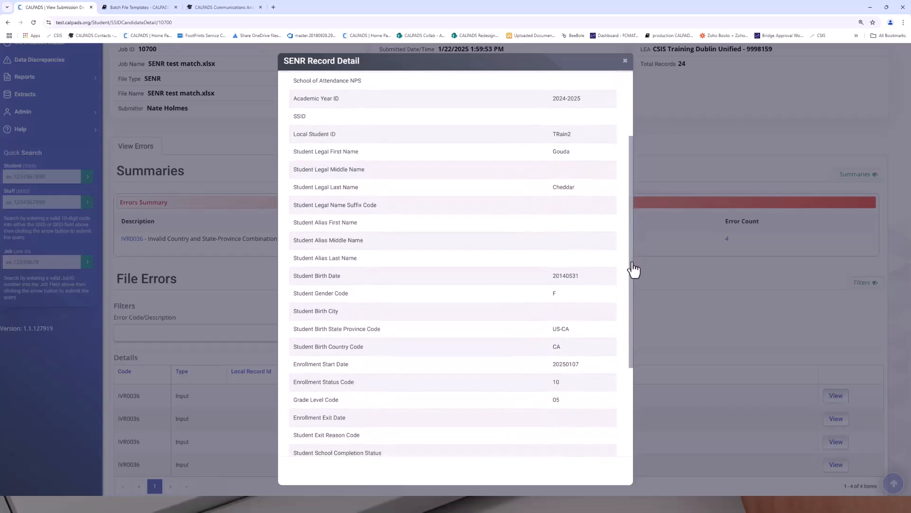
pyautogui.doubleClick(554, 347)
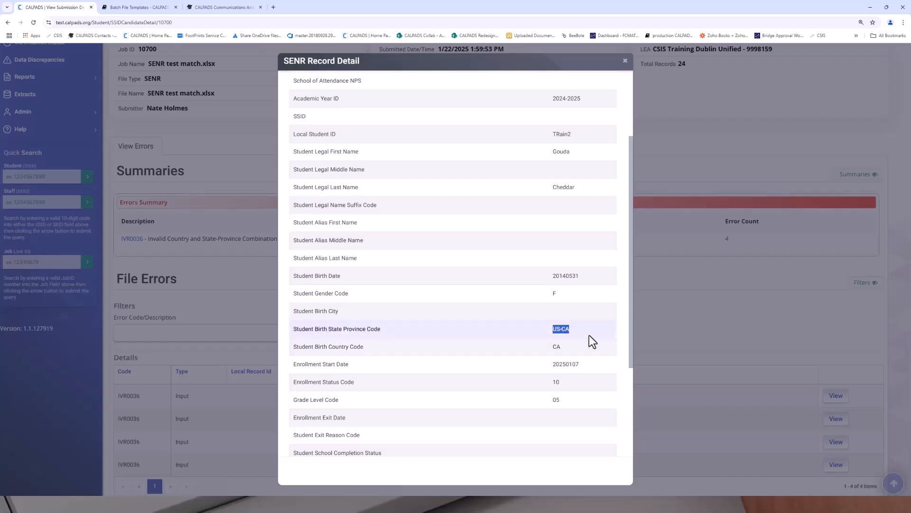
pyautogui.click(625, 61)
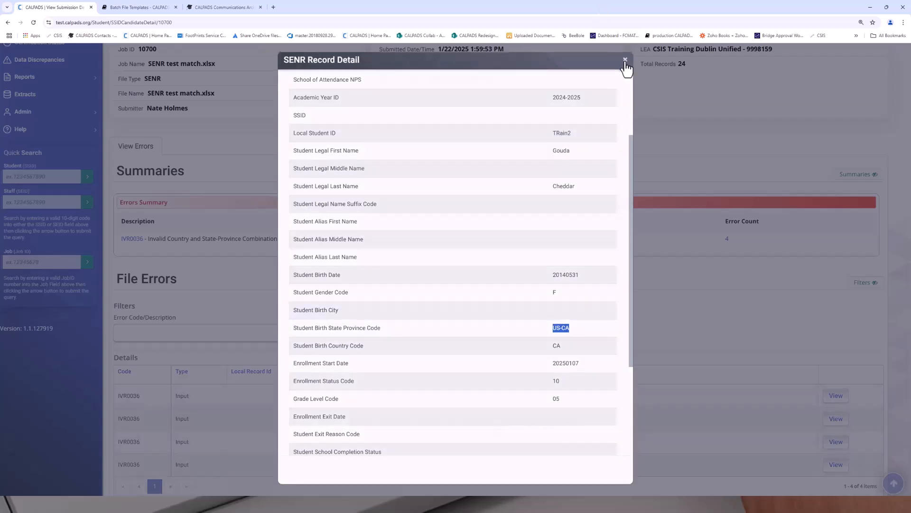
pyautogui.scroll(3, 202, 161)
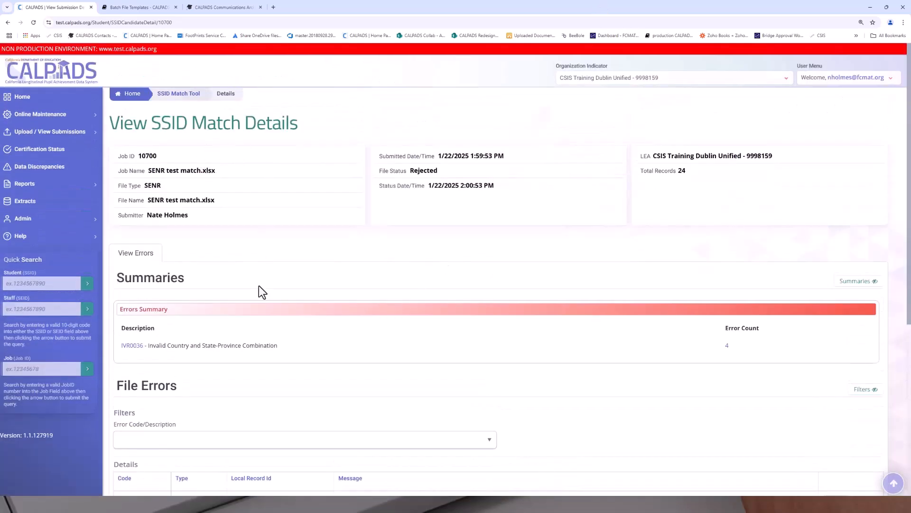
# Return to the submissions list, download the result file of job 10702 and open it in Excel.
pyautogui.click(7, 22)
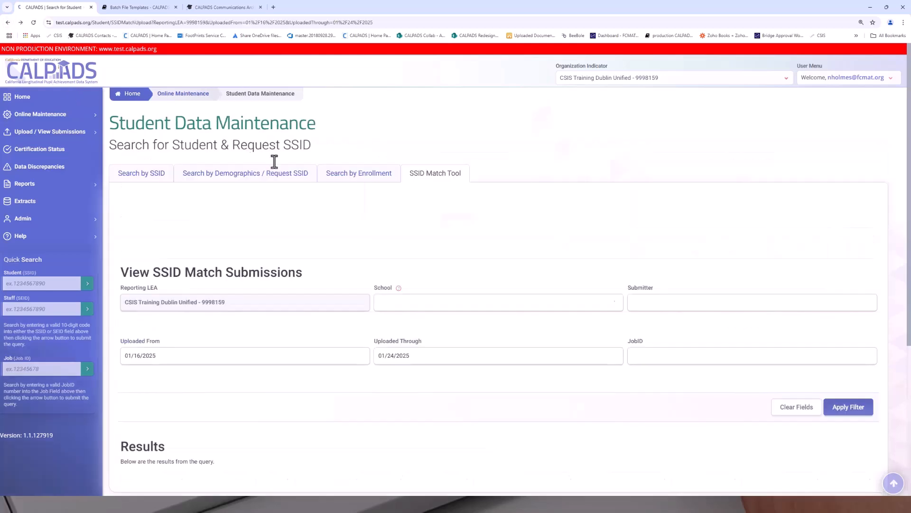
pyautogui.scroll(-5, 522, 269)
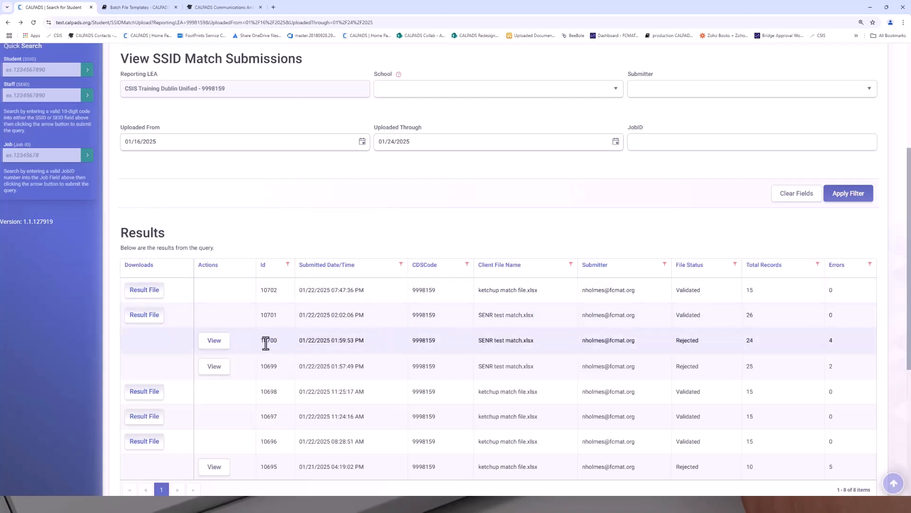
pyautogui.click(147, 293)
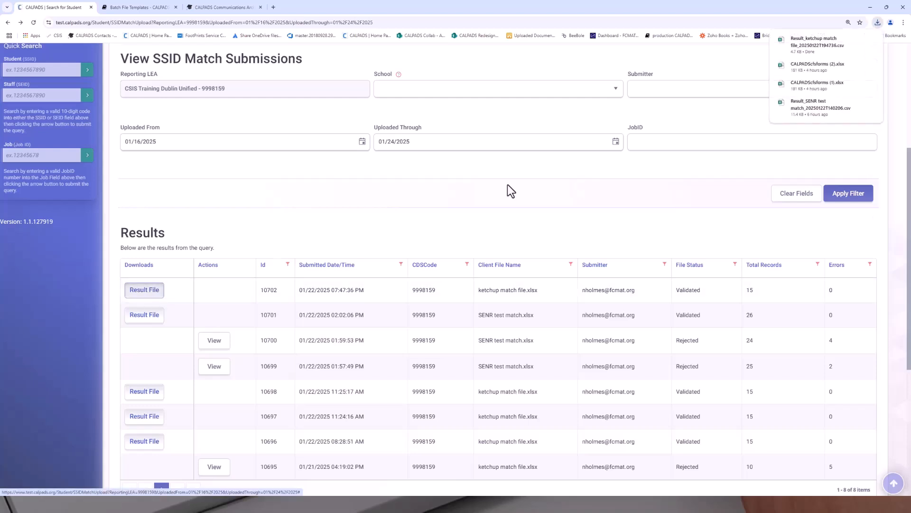
pyautogui.click(805, 41)
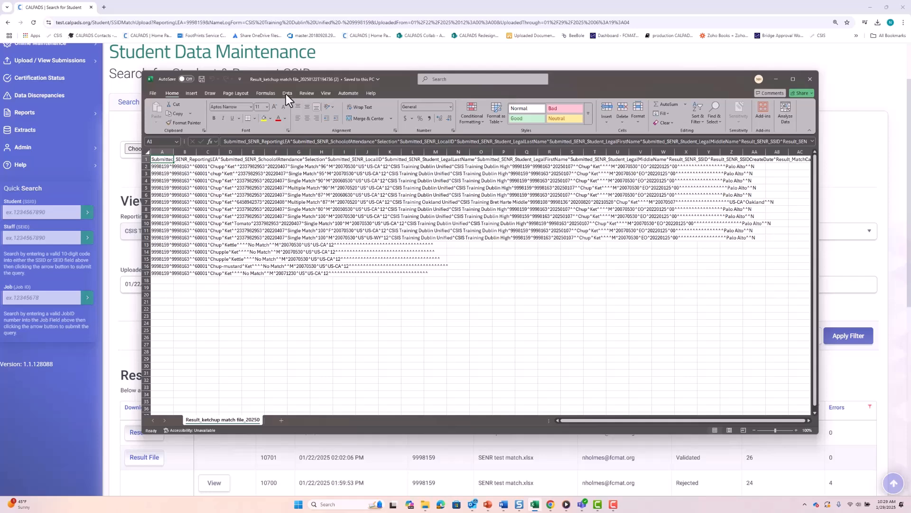
# Widen column A across the result text to check it against the neighbouring columns, and narrow the column again.
pyautogui.click(287, 93)
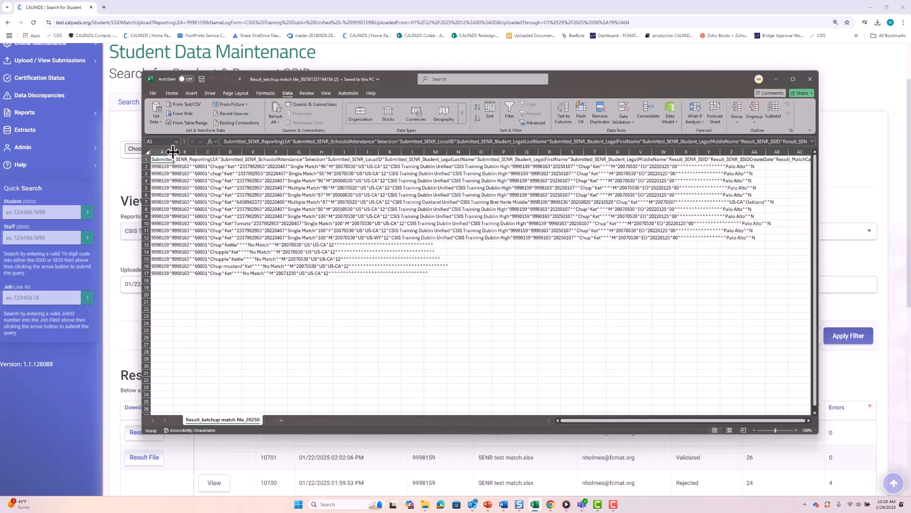
pyautogui.moveTo(174, 151); pyautogui.dragTo(791, 152)
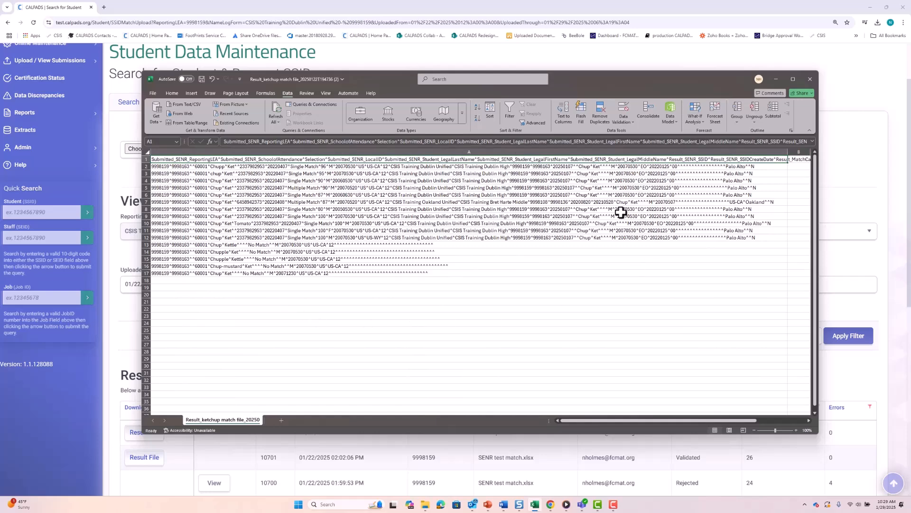
pyautogui.moveTo(788, 153)
pyautogui.mouseDown()
pyautogui.moveTo(536, 159)
pyautogui.moveTo(788, 167)
pyautogui.mouseUp()
pyautogui.moveTo(614, 421); pyautogui.dragTo(673, 416)
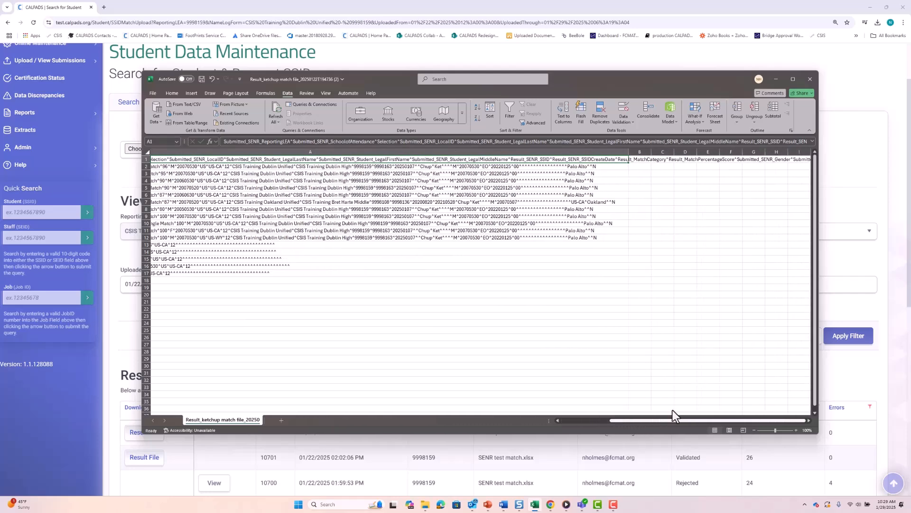
pyautogui.click(641, 151)
pyautogui.click(660, 150)
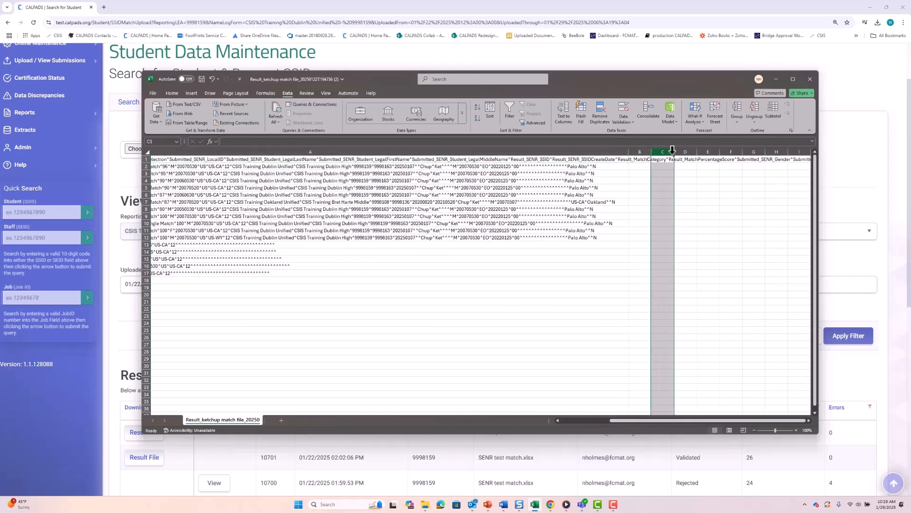
pyautogui.click(691, 150)
pyautogui.click(710, 151)
pyautogui.click(639, 151)
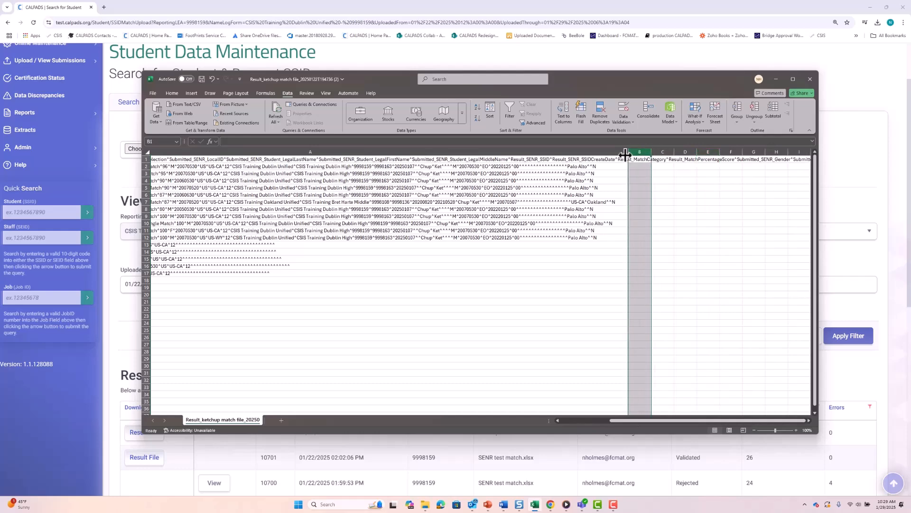
pyautogui.moveTo(664, 422); pyautogui.dragTo(566, 421)
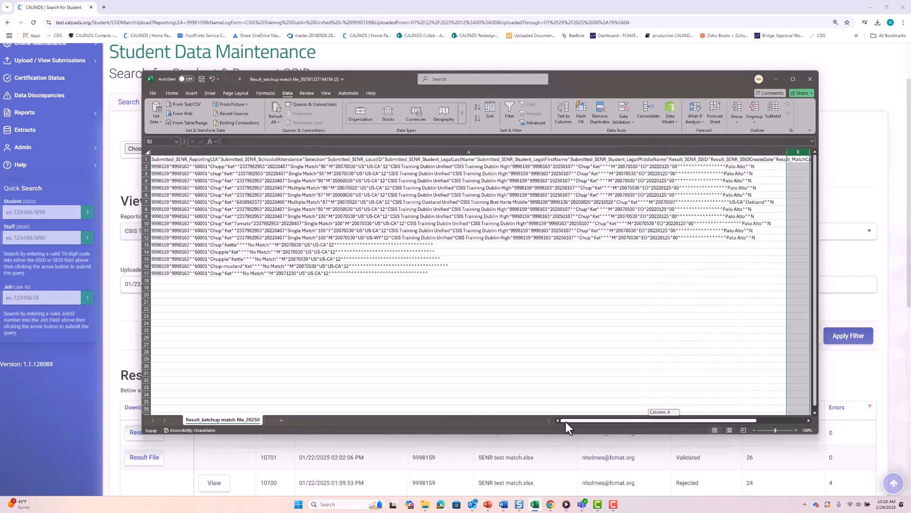
pyautogui.moveTo(787, 151); pyautogui.dragTo(196, 157)
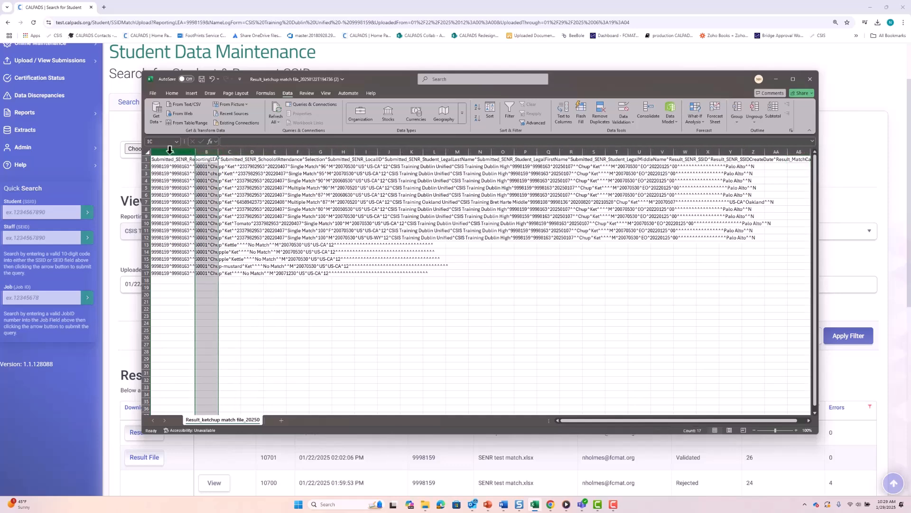
# Select column A and start Text to Columns with the Delimited data type.
pyautogui.click(178, 151)
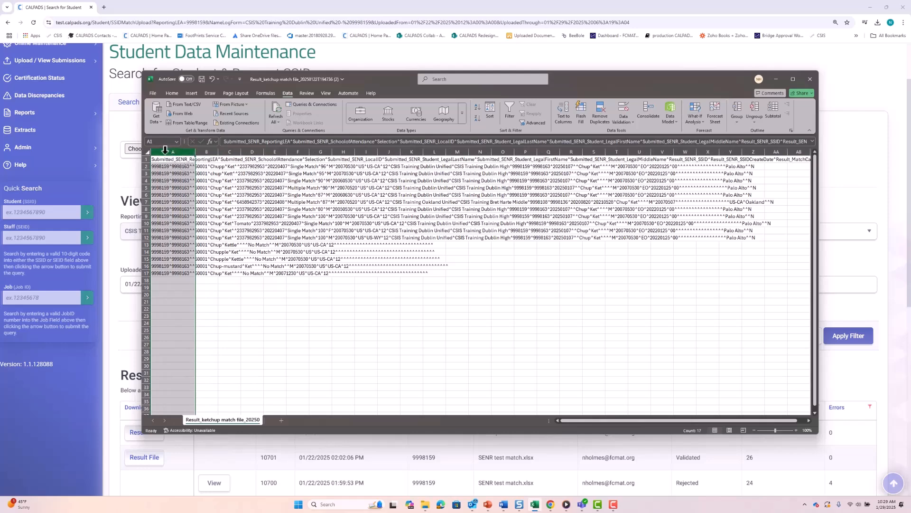
pyautogui.click(174, 149)
pyautogui.click(148, 153)
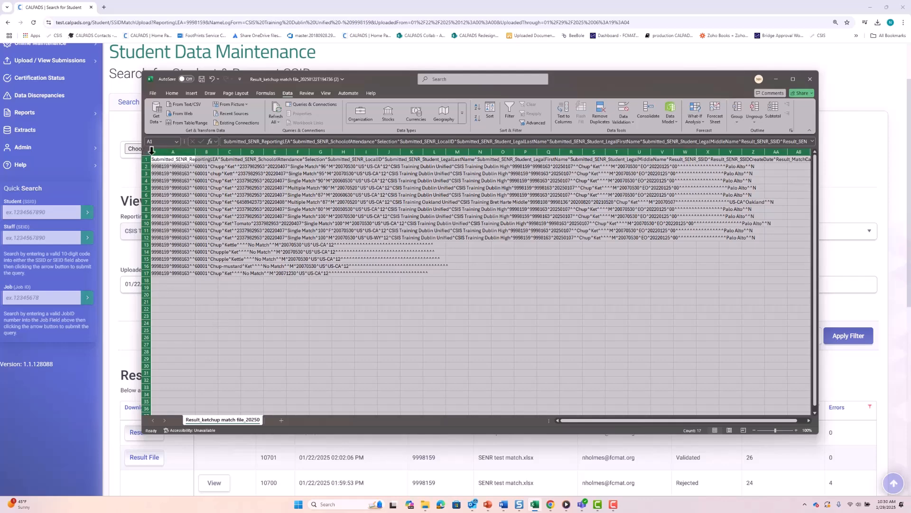
pyautogui.click(172, 152)
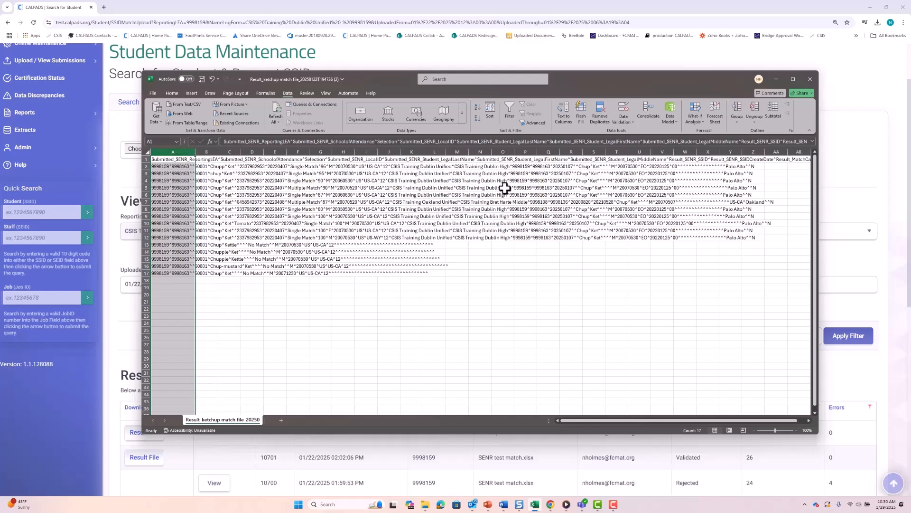
pyautogui.click(563, 119)
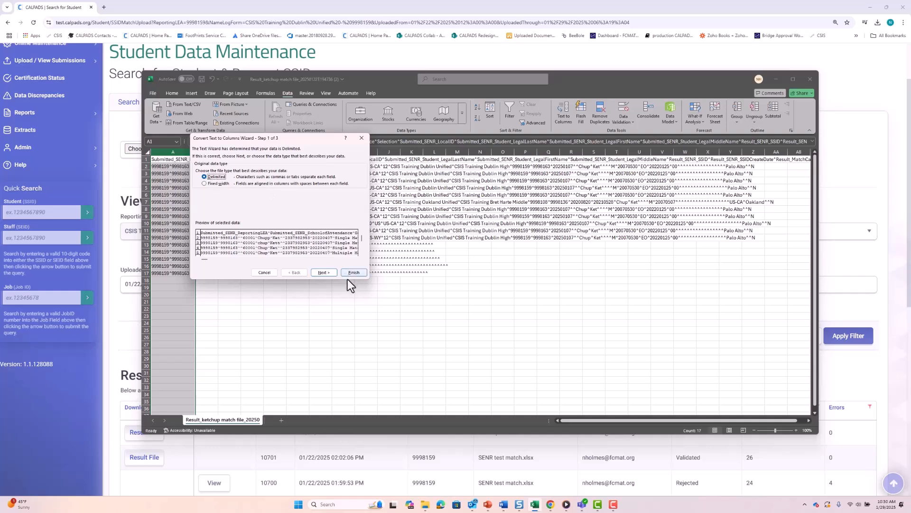
pyautogui.click(324, 272)
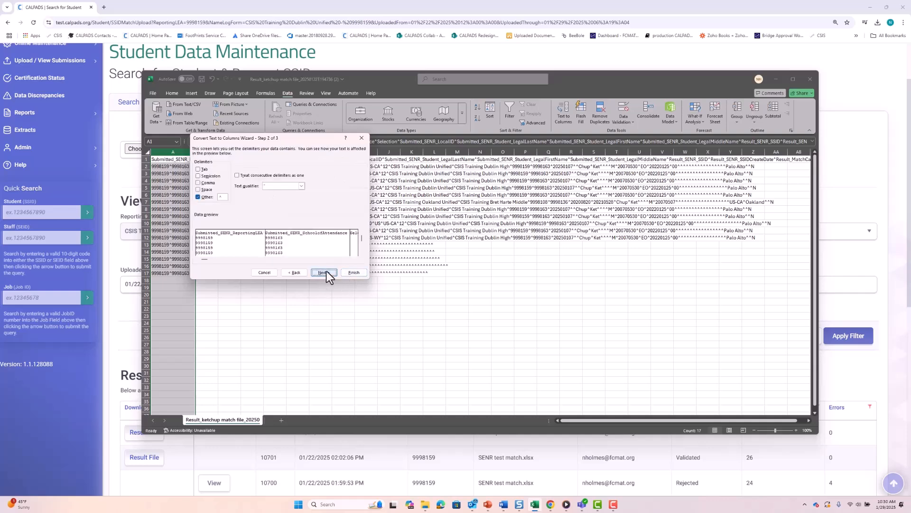
# Set the Text to Columns delimiter to Other with the caret character ^, leaving Tab off.
pyautogui.click(198, 197)
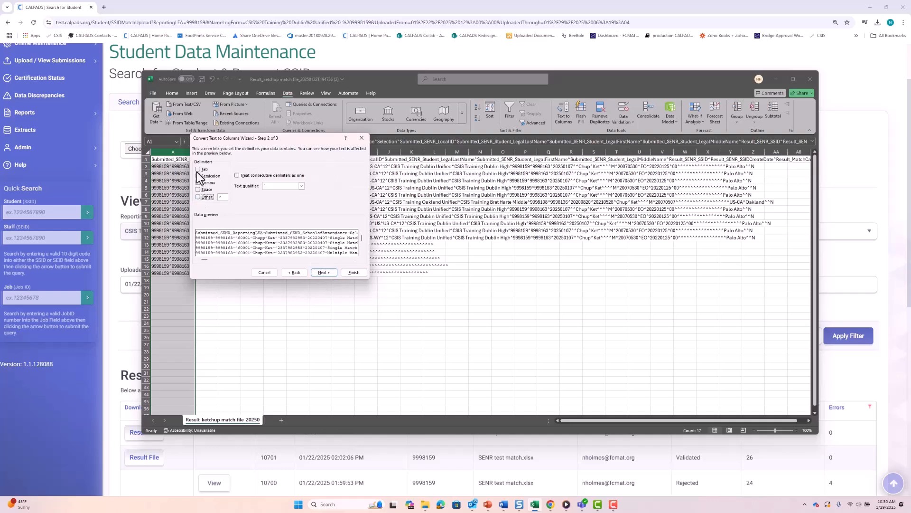
pyautogui.click(198, 169)
pyautogui.press('BackSpace')
pyautogui.click(198, 169)
pyautogui.click(223, 198)
pyautogui.write('^')
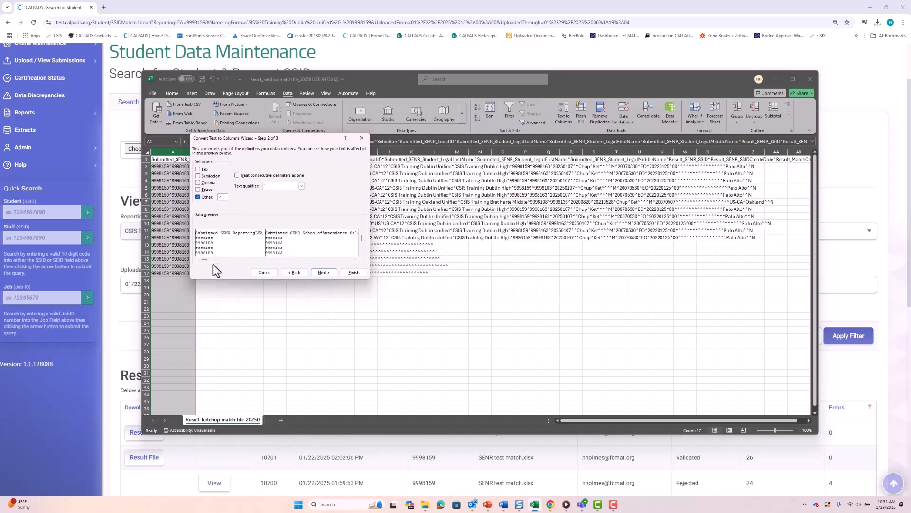
# Set the data format of every column in the Text to Columns preview to Text and finish the conversion.
pyautogui.click(322, 273)
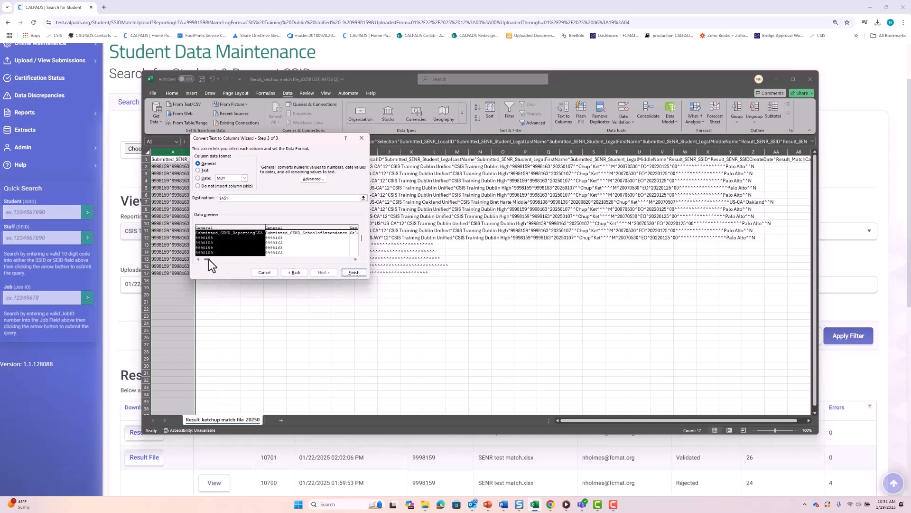
pyautogui.click(358, 260)
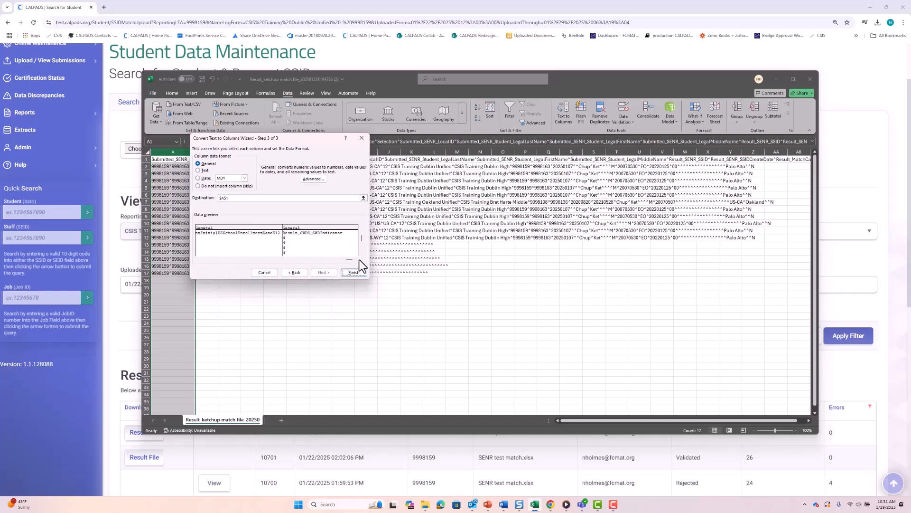
pyautogui.keyDown('shift'); pyautogui.click(338, 244); pyautogui.keyUp('shift')
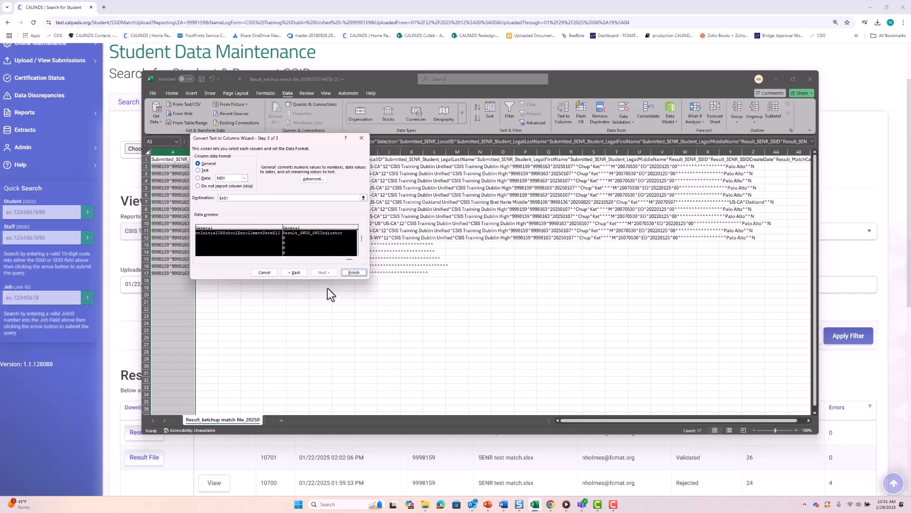
pyautogui.moveTo(248, 264); pyautogui.dragTo(201, 261)
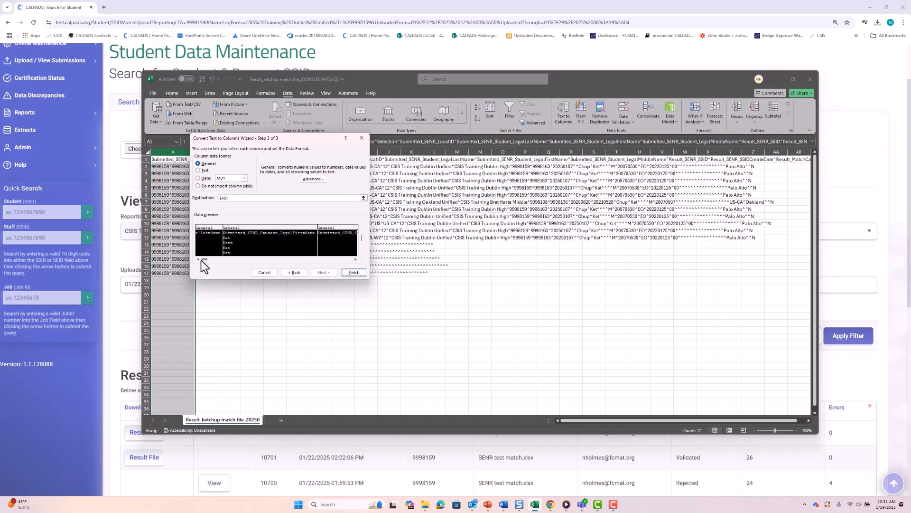
pyautogui.click(198, 170)
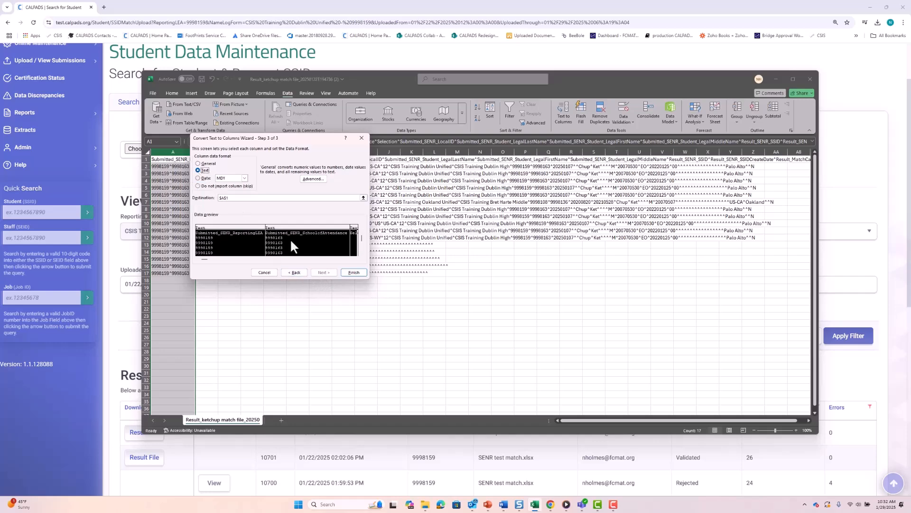
pyautogui.click(354, 273)
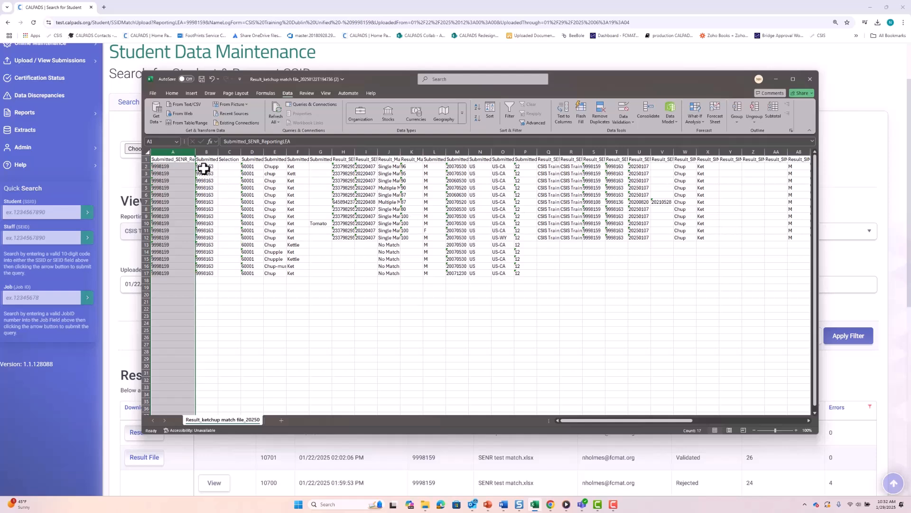
# Check the full header names of the first columns in row 1, ending on cell A1.
pyautogui.click(178, 159)
pyautogui.click(206, 159)
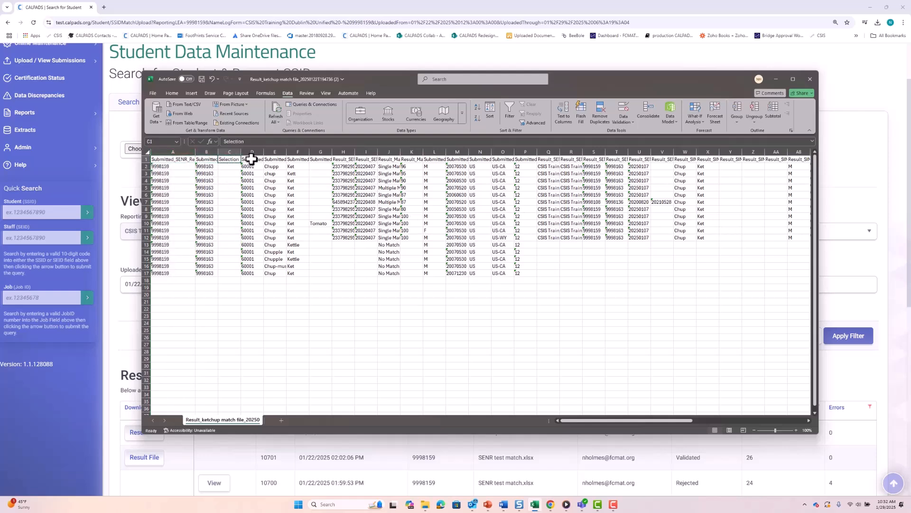
pyautogui.click(183, 159)
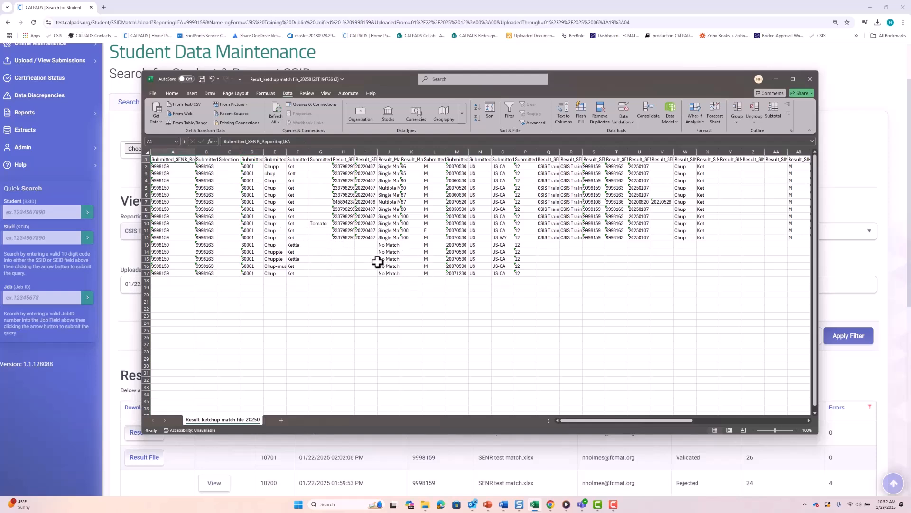
# Wrap the text in all cells of the sheet so the long column headers can be read.
pyautogui.click(148, 152)
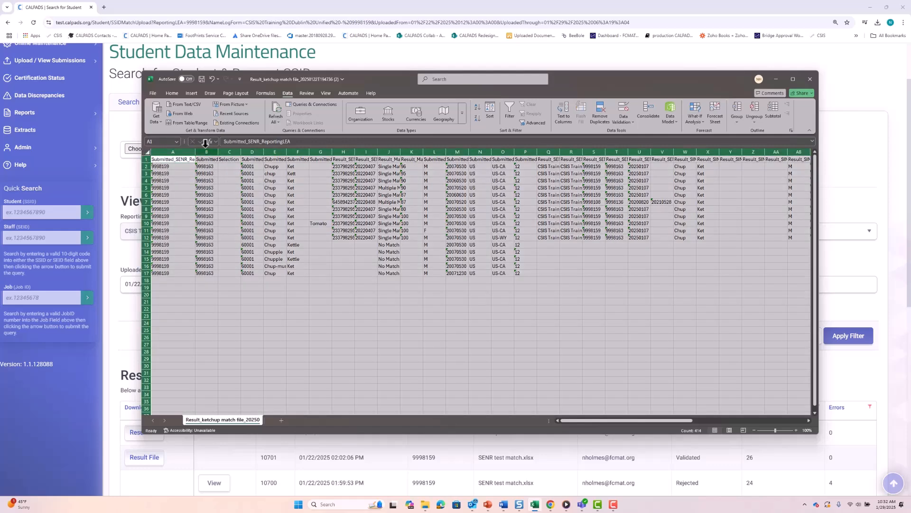
pyautogui.click(172, 94)
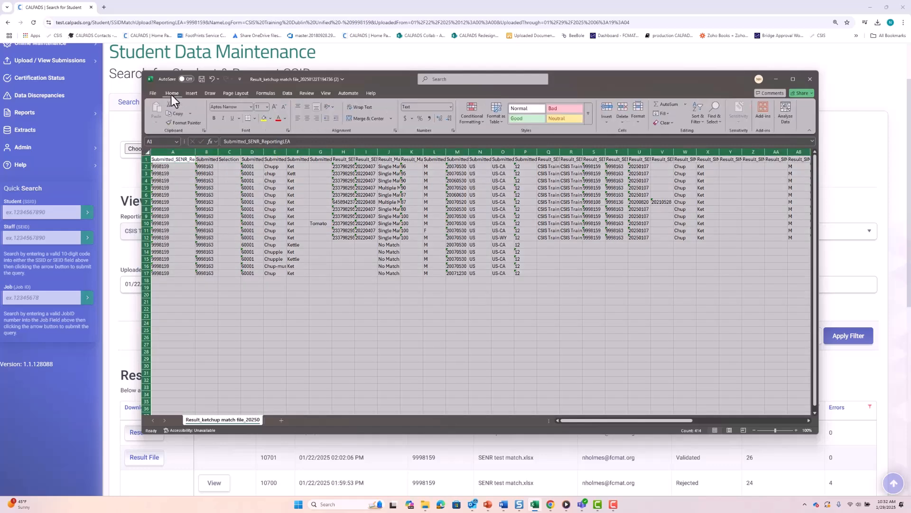
pyautogui.click(369, 108)
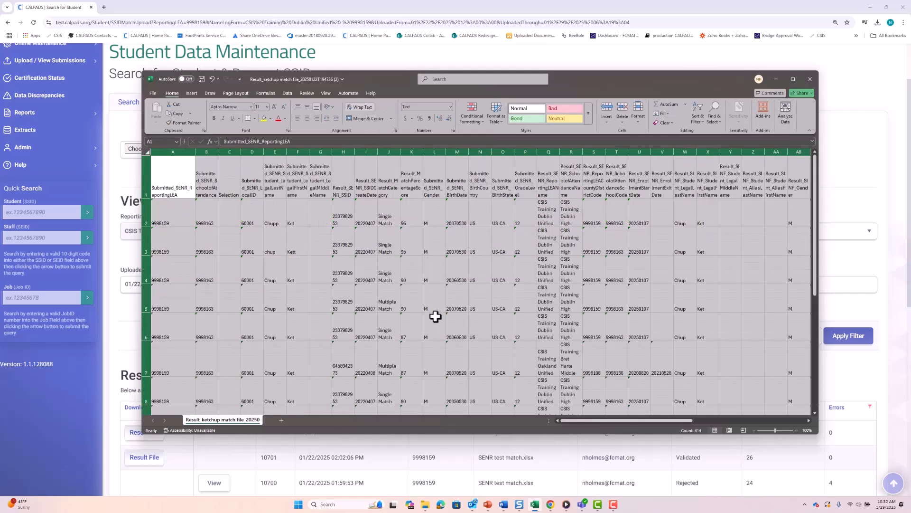
pyautogui.click(490, 408)
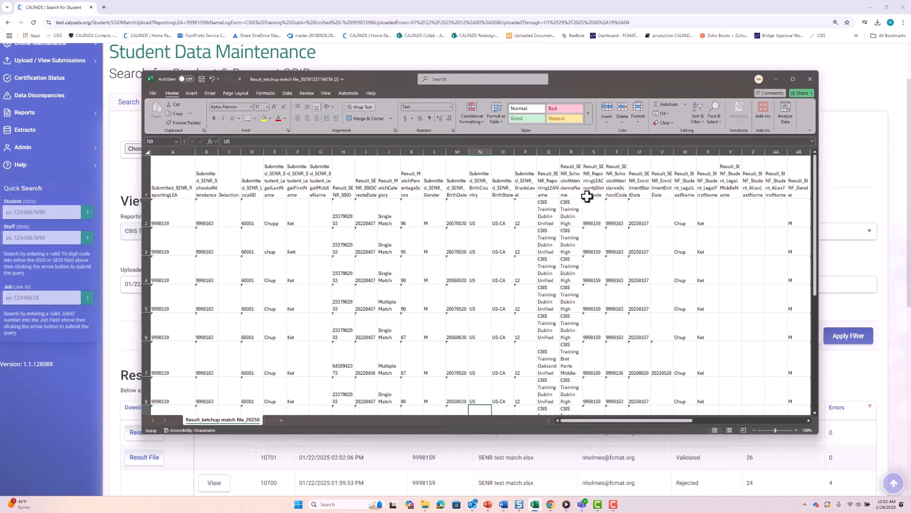
pyautogui.moveTo(583, 152); pyautogui.dragTo(535, 152)
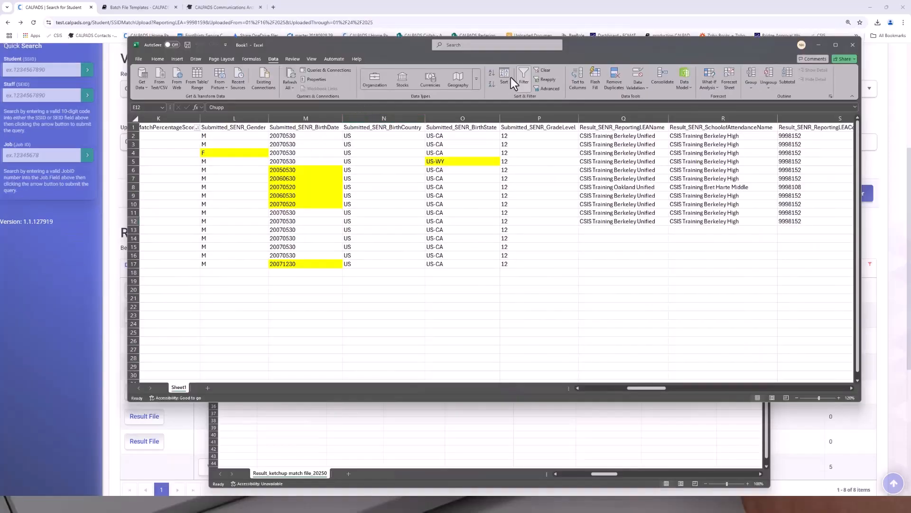
# Move the ketchup match result window out of the way and reposition Book1, showing its columns from A onward.
pyautogui.moveTo(583, 56); pyautogui.dragTo(601, 98)
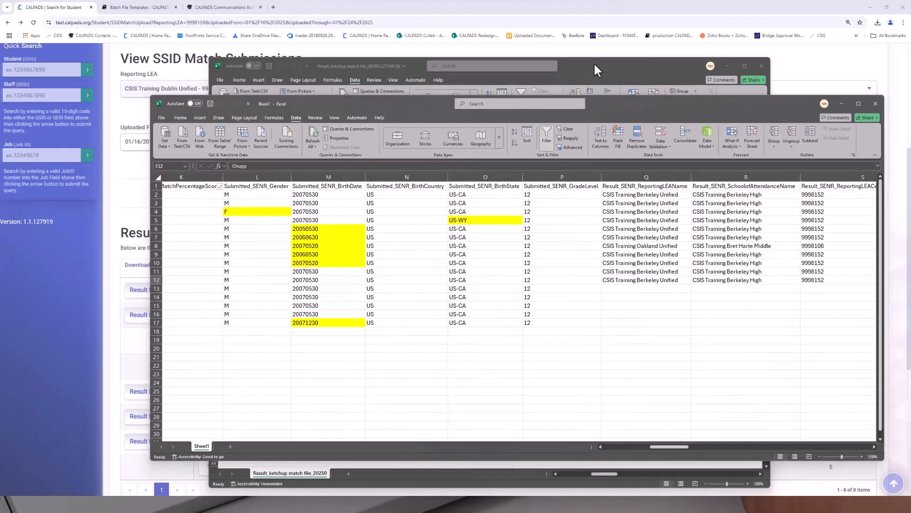
pyautogui.moveTo(594, 62); pyautogui.dragTo(0, 92)
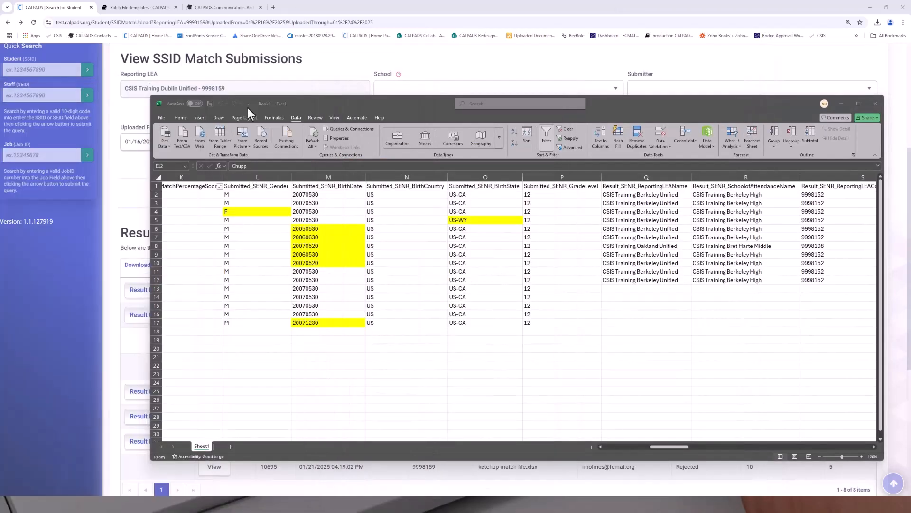
pyautogui.moveTo(629, 110); pyautogui.dragTo(608, 55)
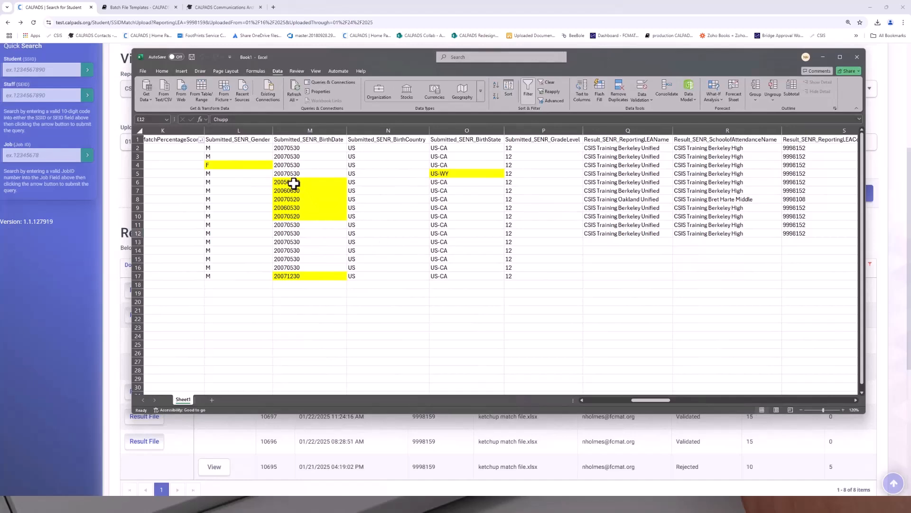
pyautogui.moveTo(654, 400); pyautogui.dragTo(605, 400)
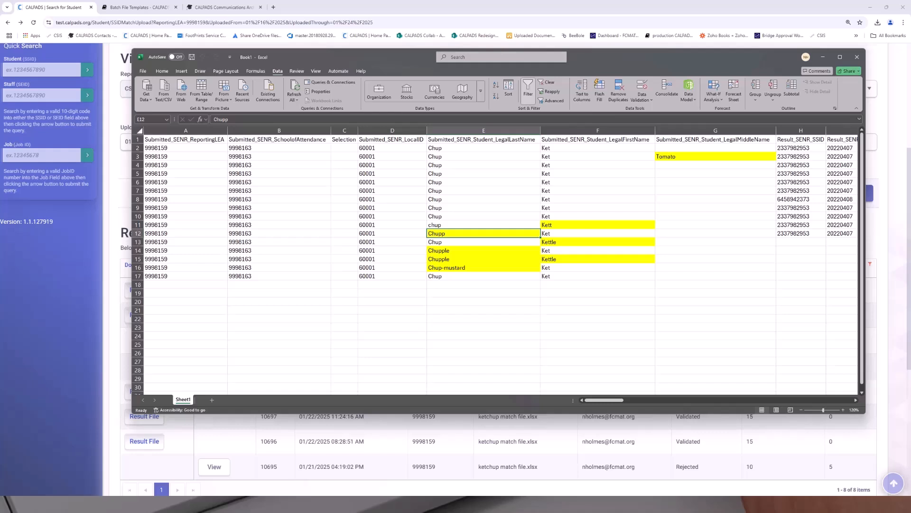
pyautogui.hotkey('alt', 'Tab')
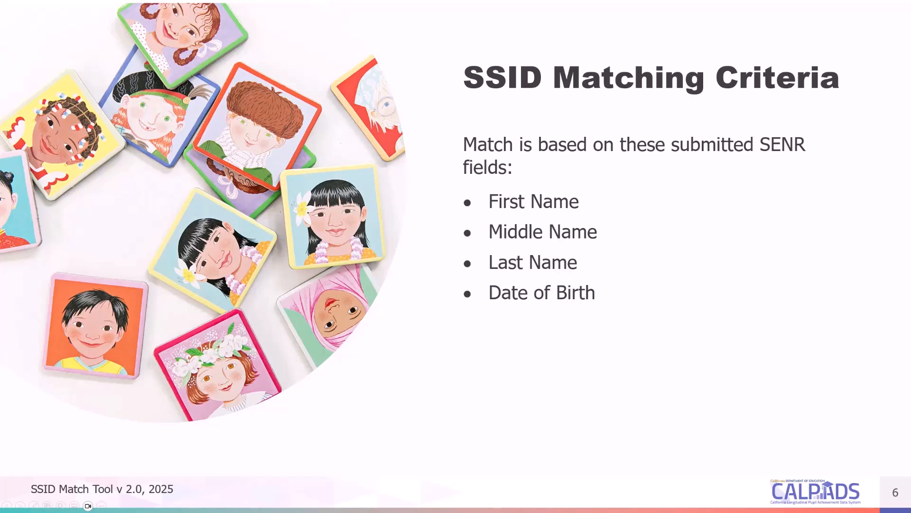
pyautogui.click(331, 407)
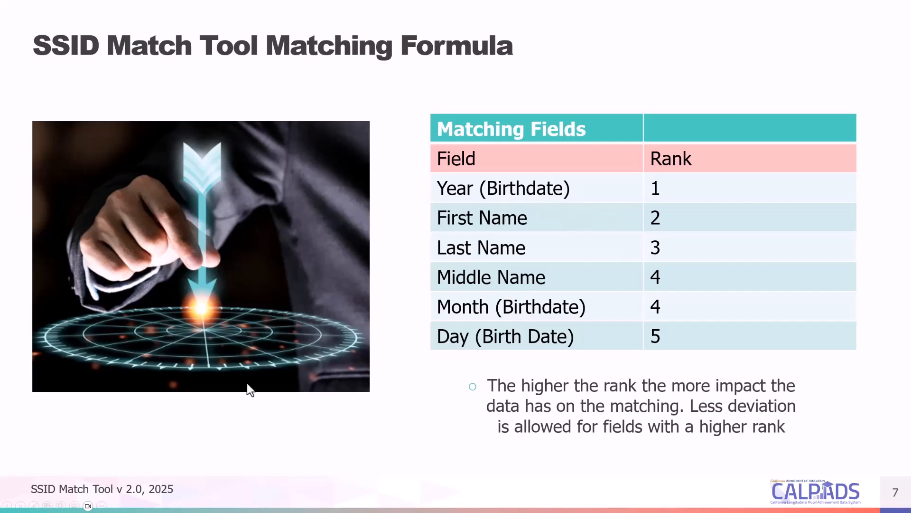
pyautogui.hotkey('alt', 'Tab')
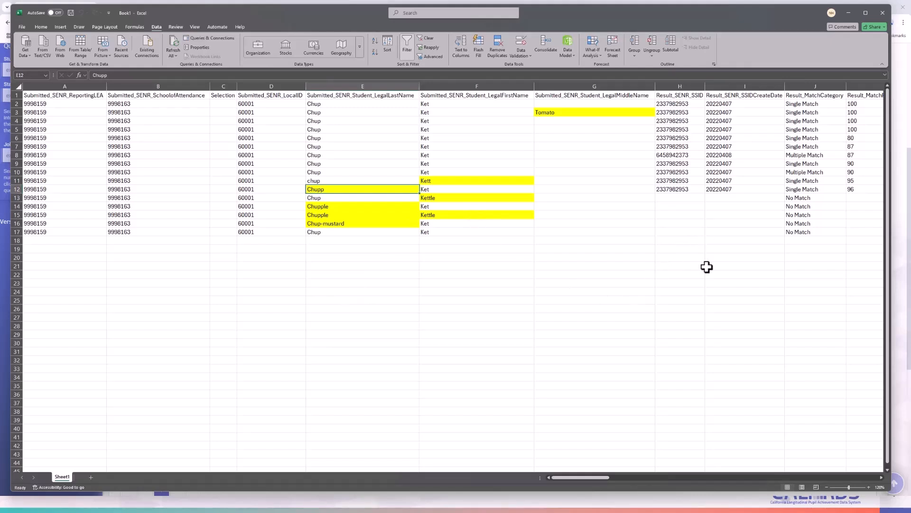
# Compare the highlighted name, gender, birth date and birth state values in Book1 with each row's match category and percentage score.
pyautogui.moveTo(602, 478); pyautogui.dragTo(627, 478)
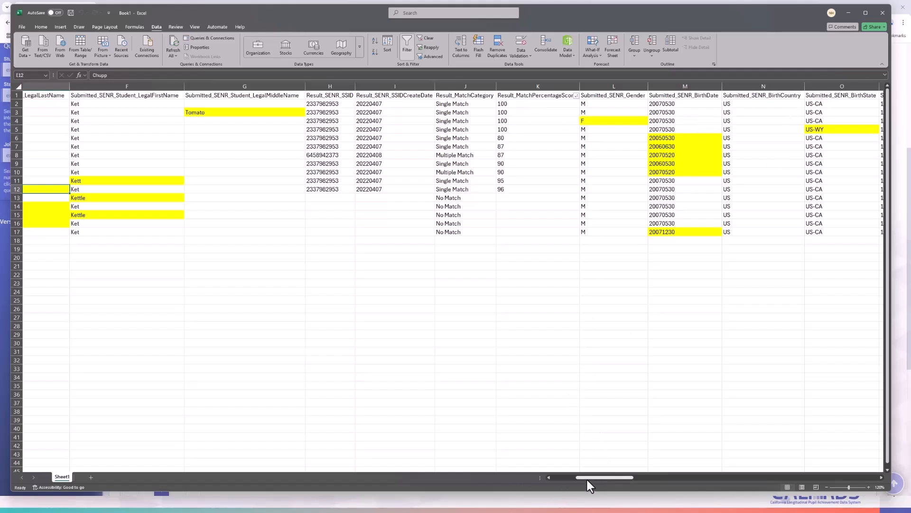
pyautogui.moveTo(589, 477); pyautogui.dragTo(503, 472)
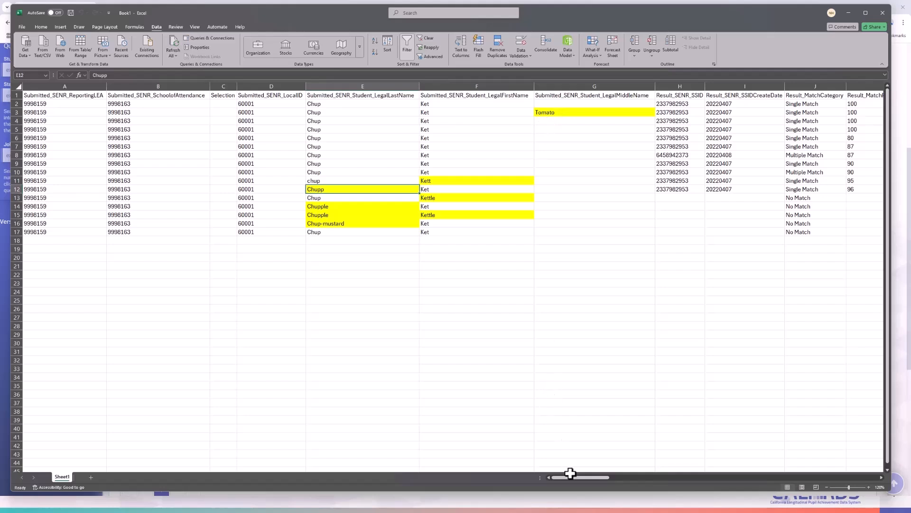
pyautogui.moveTo(570, 478); pyautogui.dragTo(588, 475)
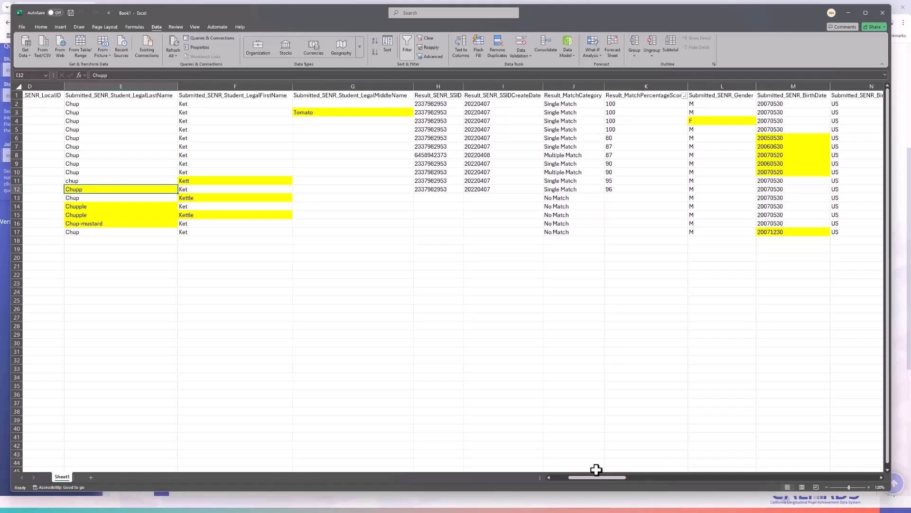
pyautogui.hscroll(3, 597, 477)
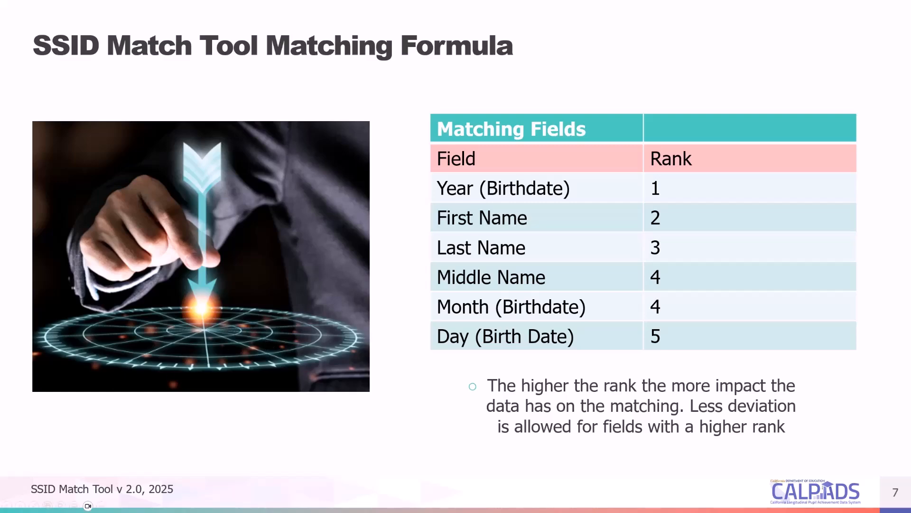
pyautogui.hotkey('alt', 'Tab')
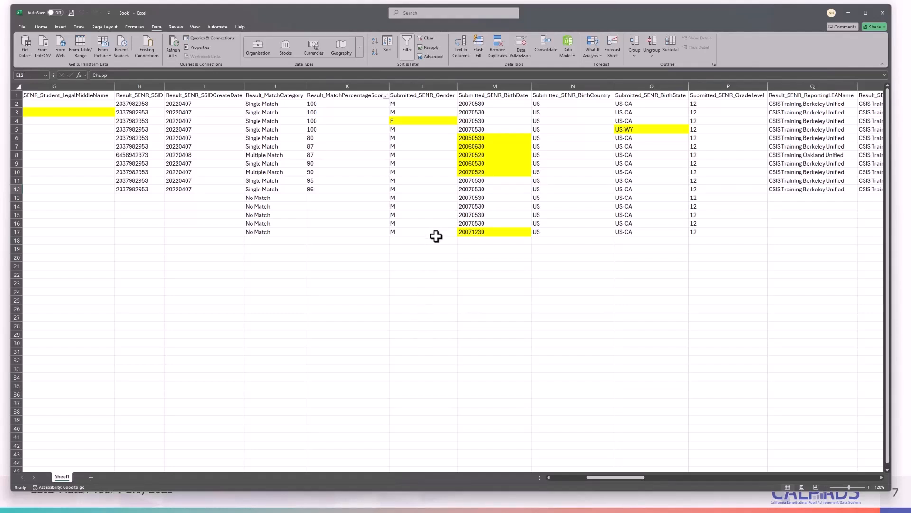
pyautogui.moveTo(623, 477); pyautogui.dragTo(611, 477)
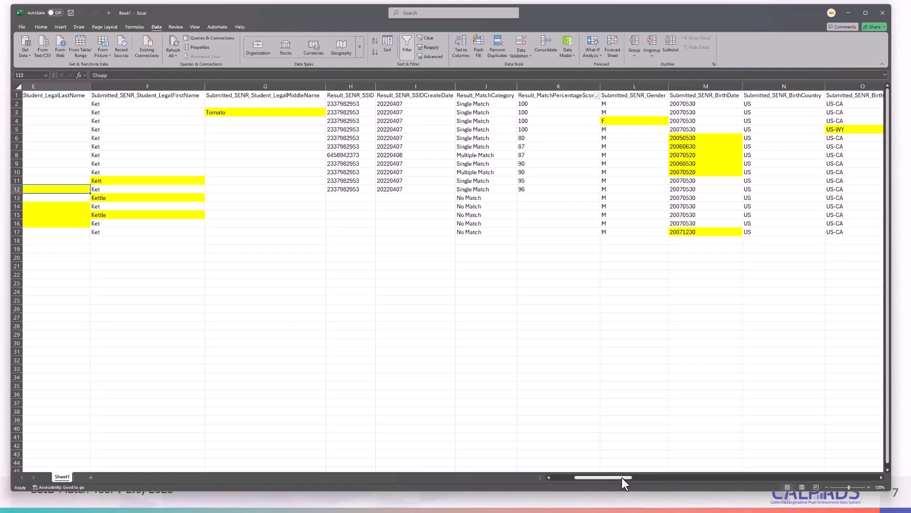
pyautogui.moveTo(619, 477); pyautogui.dragTo(639, 478)
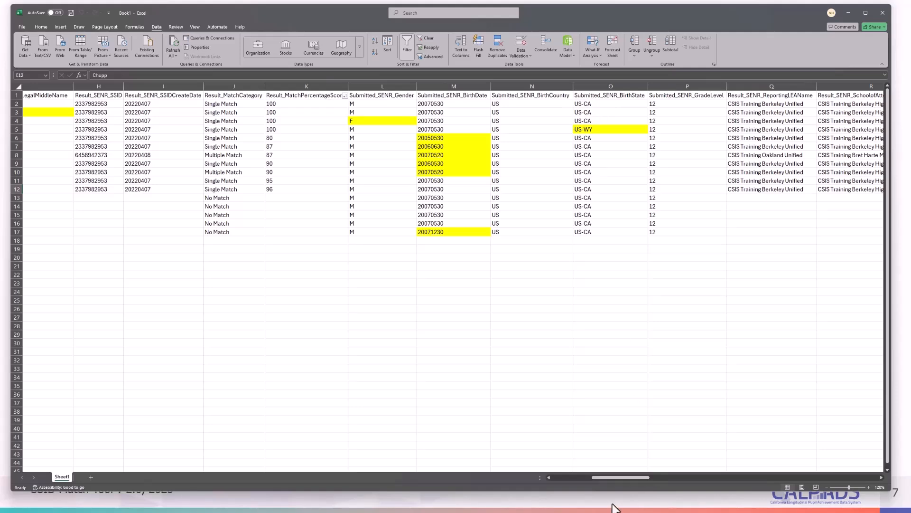
# Look through the remaining result columns up to the SINF address fields and return to the submitted-name and match columns.
pyautogui.moveTo(617, 479); pyautogui.dragTo(803, 463)
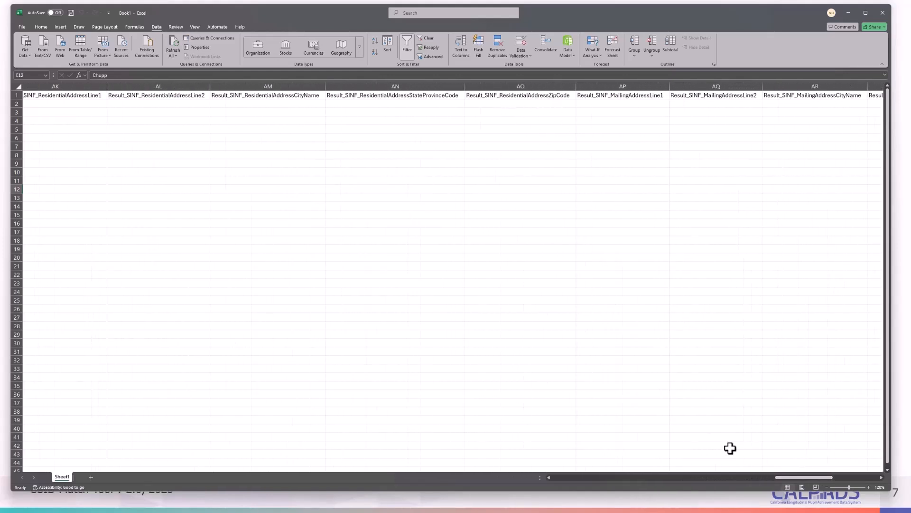
pyautogui.moveTo(796, 477); pyautogui.dragTo(718, 483)
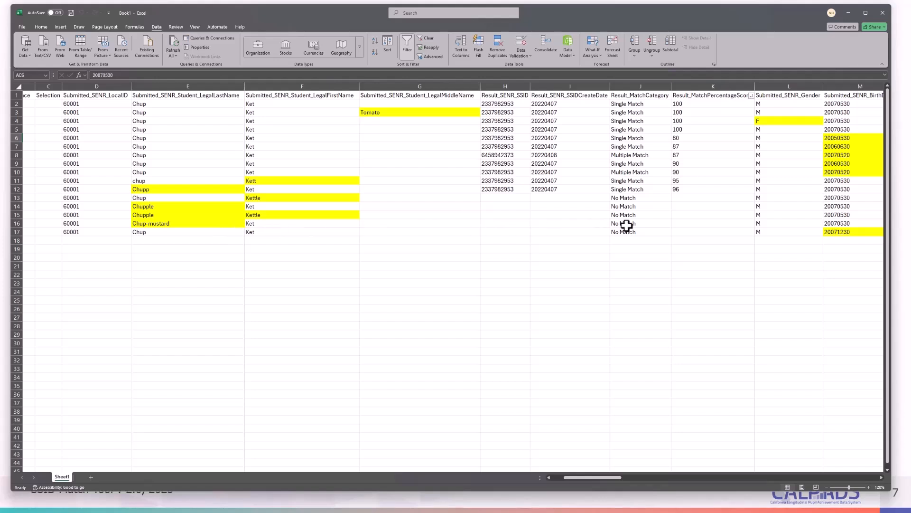
pyautogui.hscroll(-2, 331, 220)
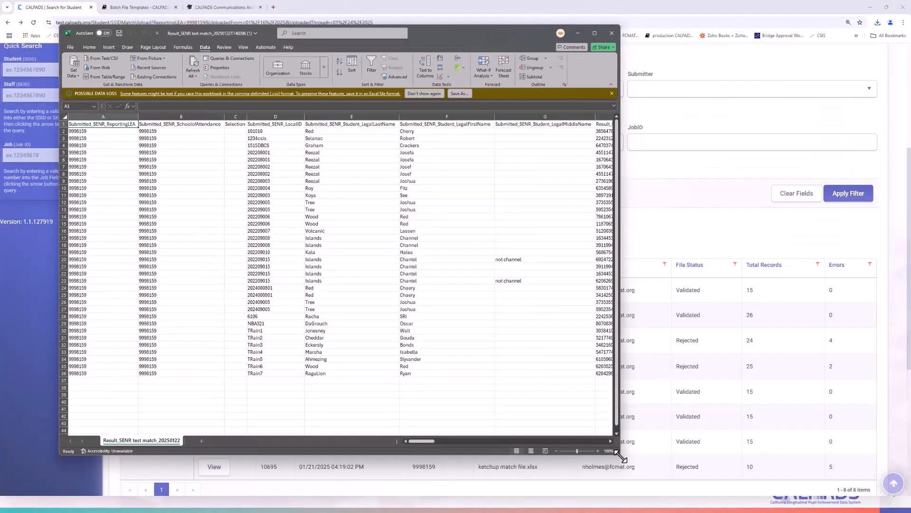
# Widen the Result_SENR test match workbook window and dismiss its possible data loss notice.
pyautogui.moveTo(620, 457); pyautogui.dragTo(863, 448)
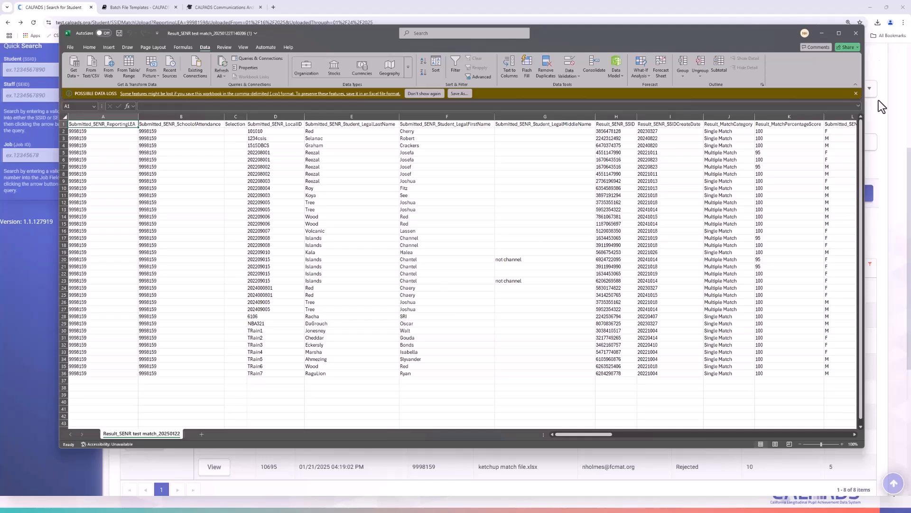
pyautogui.click(855, 93)
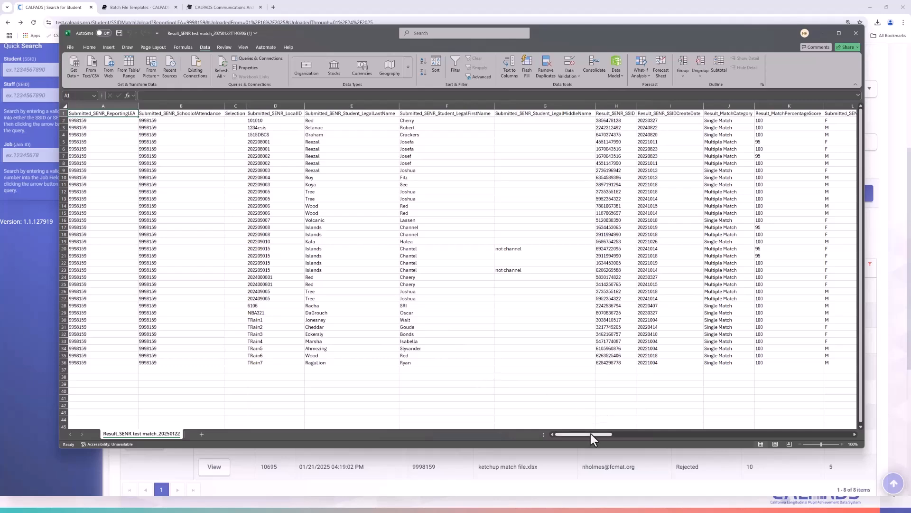
# Widen the Selection column and select the Result_MatchCategory cell J15.
pyautogui.moveTo(586, 434); pyautogui.dragTo(543, 429)
pyautogui.moveTo(247, 105); pyautogui.dragTo(285, 106)
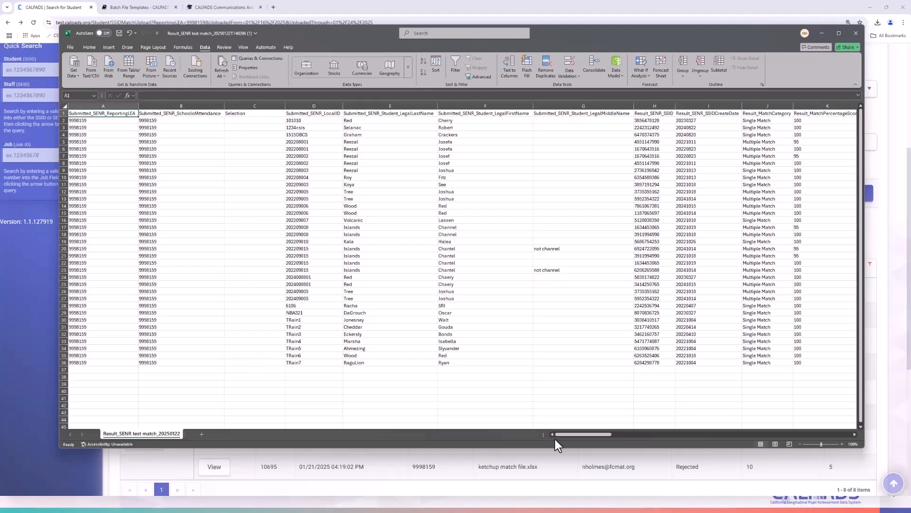
pyautogui.moveTo(560, 434); pyautogui.dragTo(583, 434)
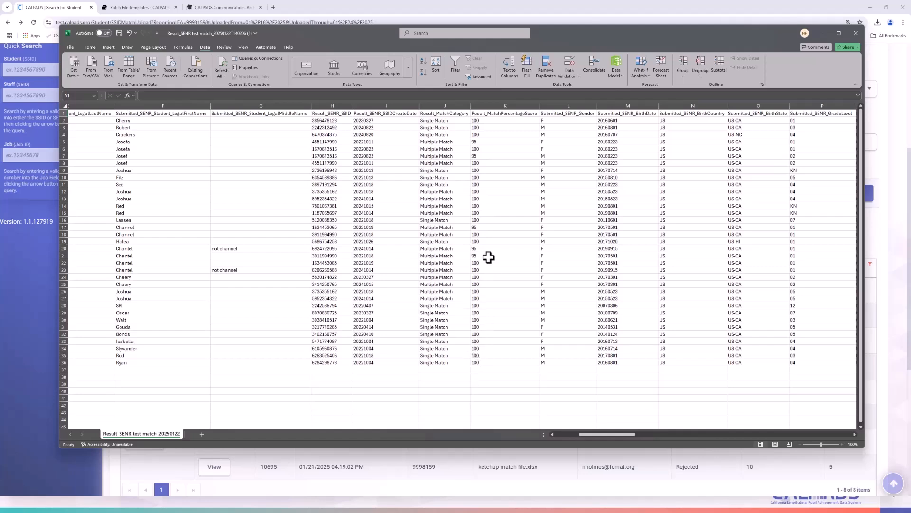
pyautogui.click(451, 212)
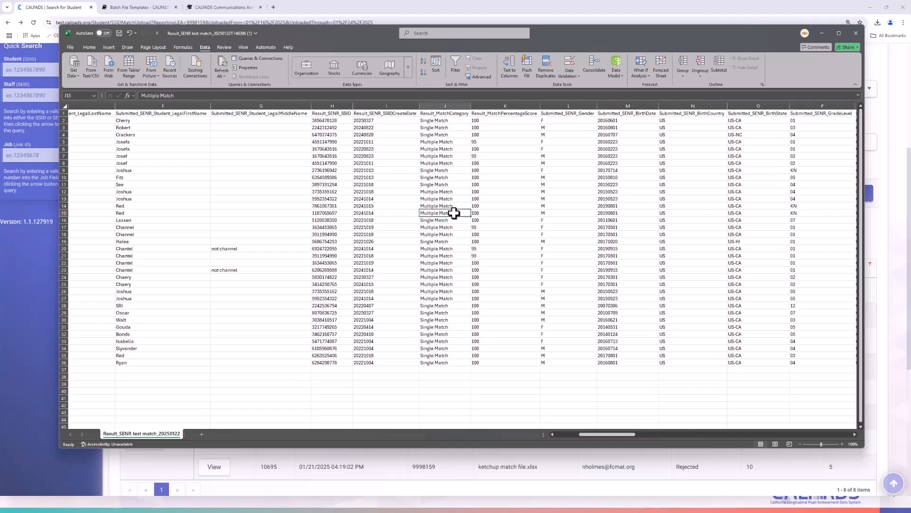
# Look through the result columns from match category to enrollment, student information, ELAS and parent/guardian fields, and return to the first column.
pyautogui.click(454, 206)
pyautogui.click(454, 198)
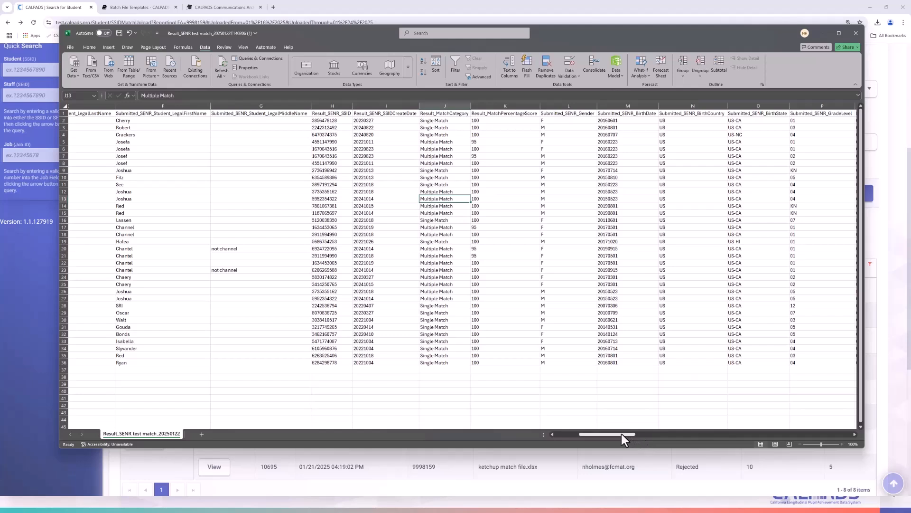
pyautogui.moveTo(622, 434); pyautogui.dragTo(620, 434)
pyautogui.moveTo(620, 434); pyautogui.dragTo(632, 434)
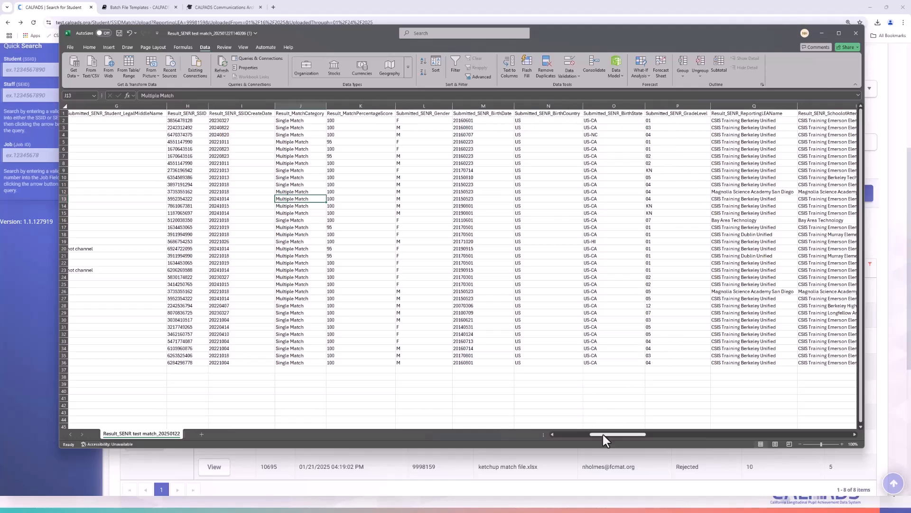
pyautogui.moveTo(603, 434); pyautogui.dragTo(657, 400)
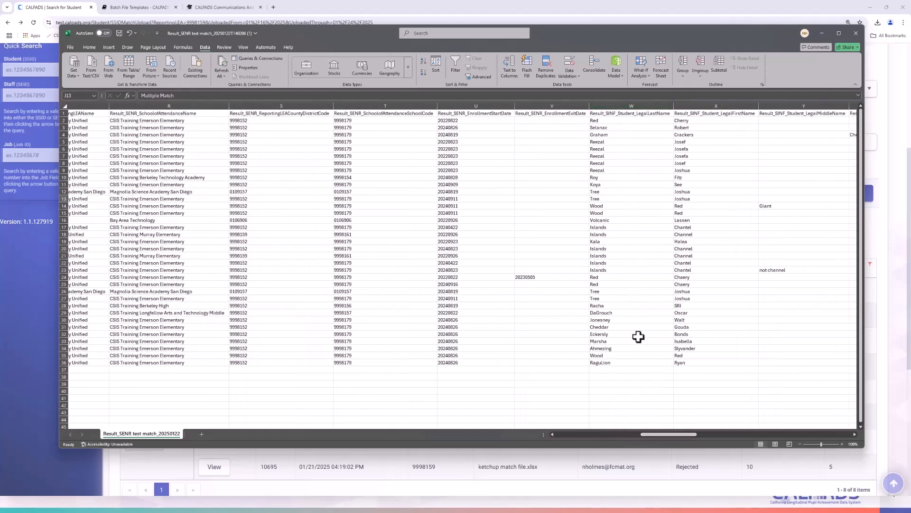
pyautogui.moveTo(657, 433)
pyautogui.mouseDown()
pyautogui.moveTo(659, 441)
pyautogui.moveTo(699, 437)
pyautogui.moveTo(650, 434)
pyautogui.moveTo(672, 433)
pyautogui.mouseUp()
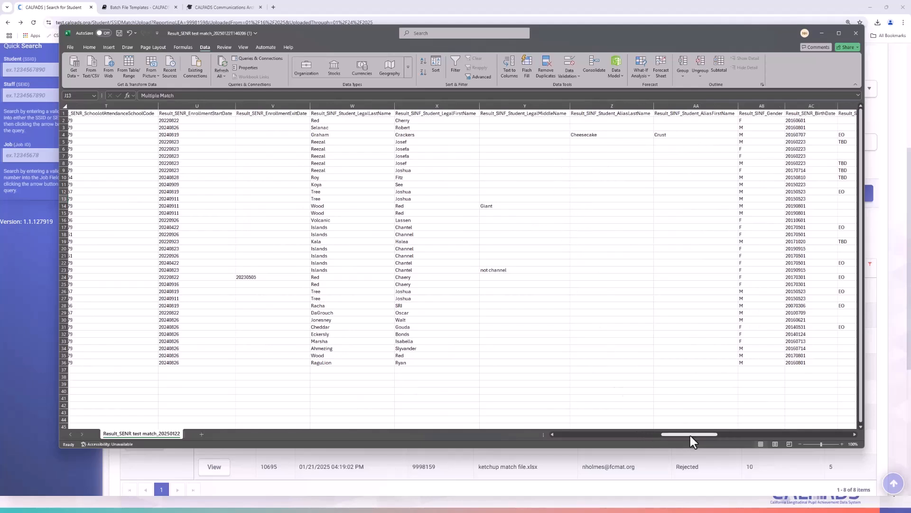
pyautogui.moveTo(691, 434); pyautogui.dragTo(722, 435)
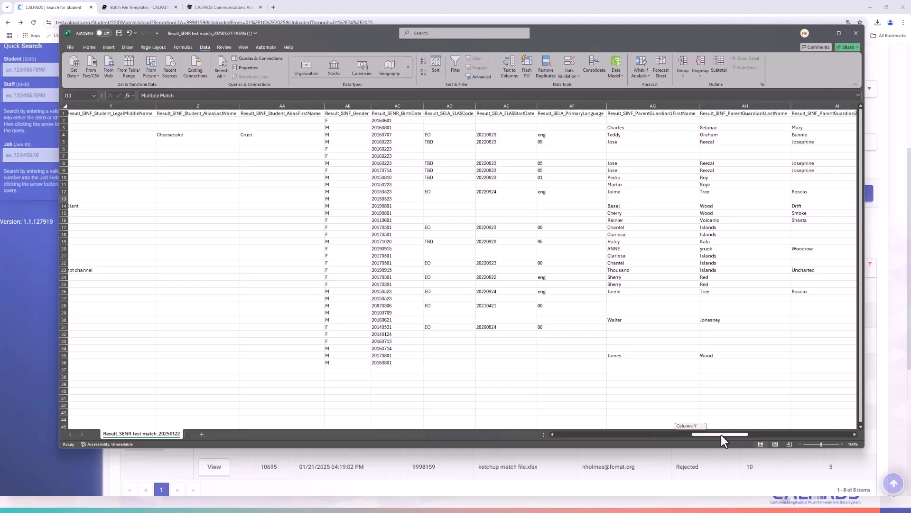
pyautogui.moveTo(722, 435); pyautogui.dragTo(569, 419)
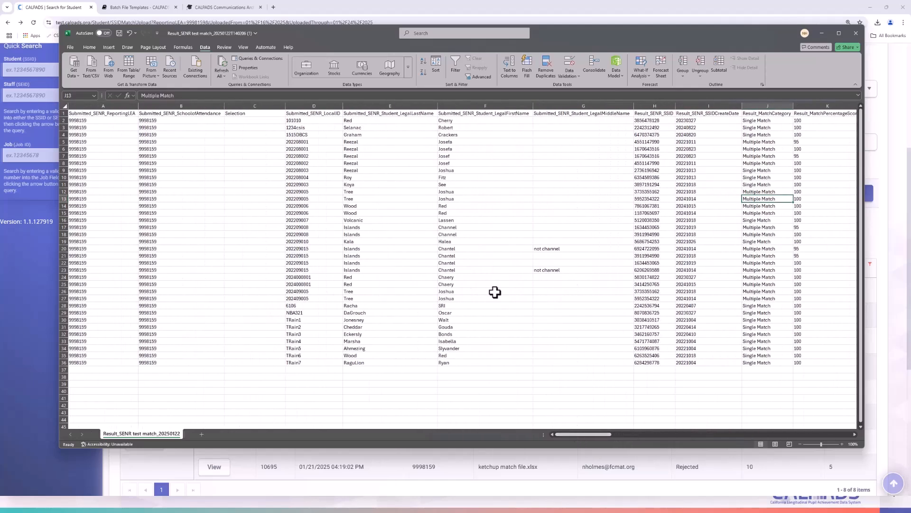
# Turn on filtering for the header row and filter Result_MatchCategory to show only Multiple Match records.
pyautogui.moveTo(578, 434); pyautogui.dragTo(602, 433)
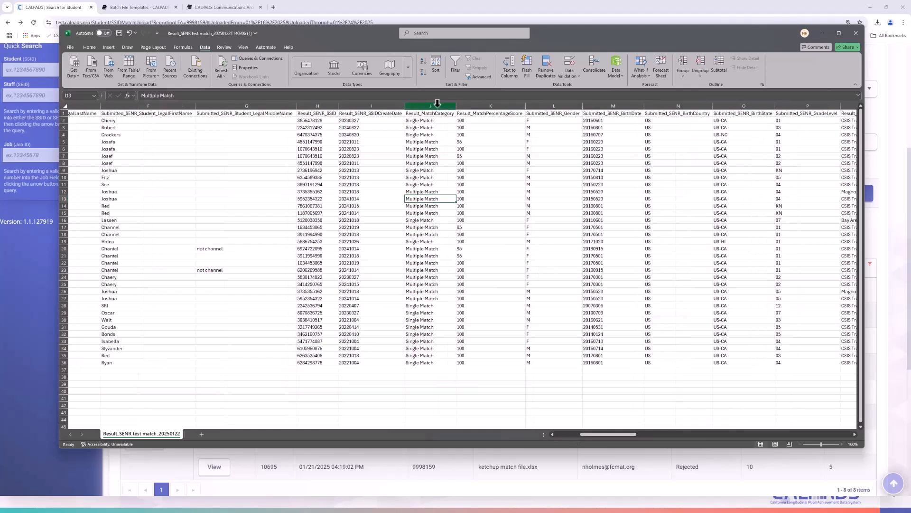
pyautogui.click(455, 71)
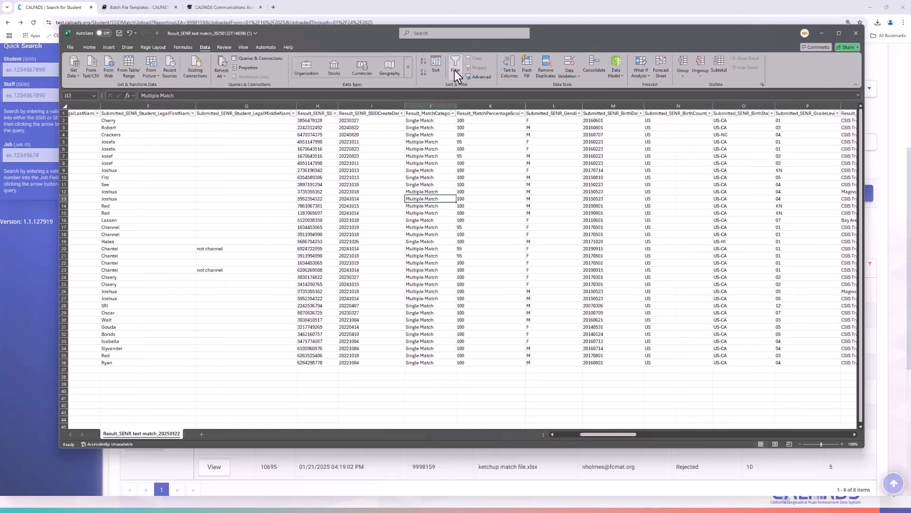
pyautogui.click(453, 113)
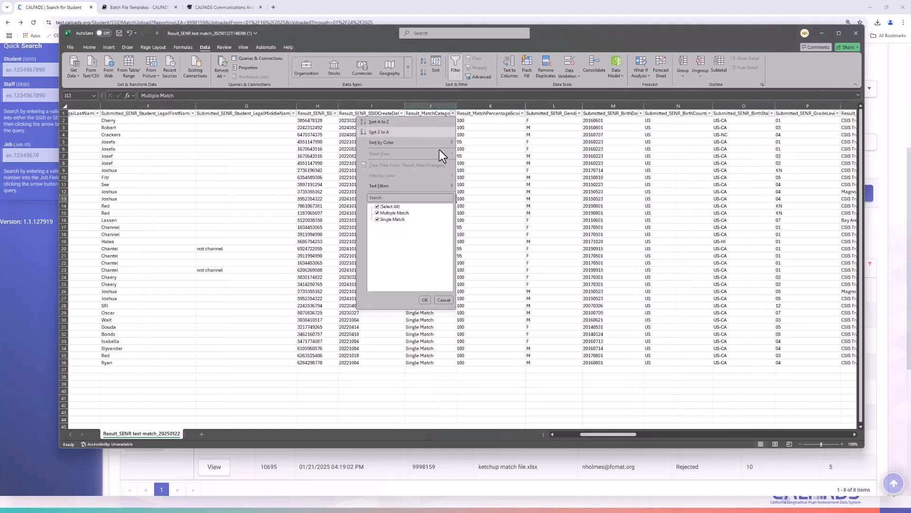
pyautogui.click(378, 219)
pyautogui.click(425, 300)
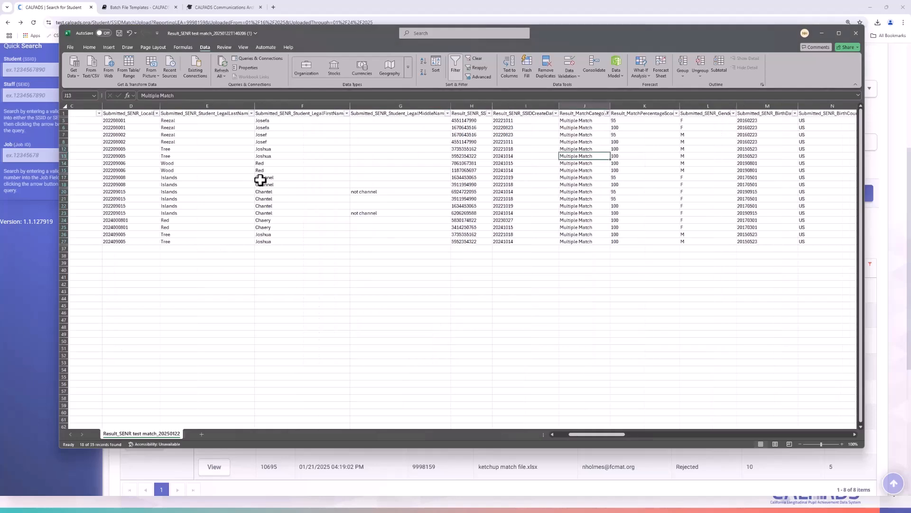
# Compare the submitted student names in E17:G18 with the returned legal first names in the Result_SINF columns of the same and neighbouring rows.
pyautogui.click(260, 179)
pyautogui.click(192, 178)
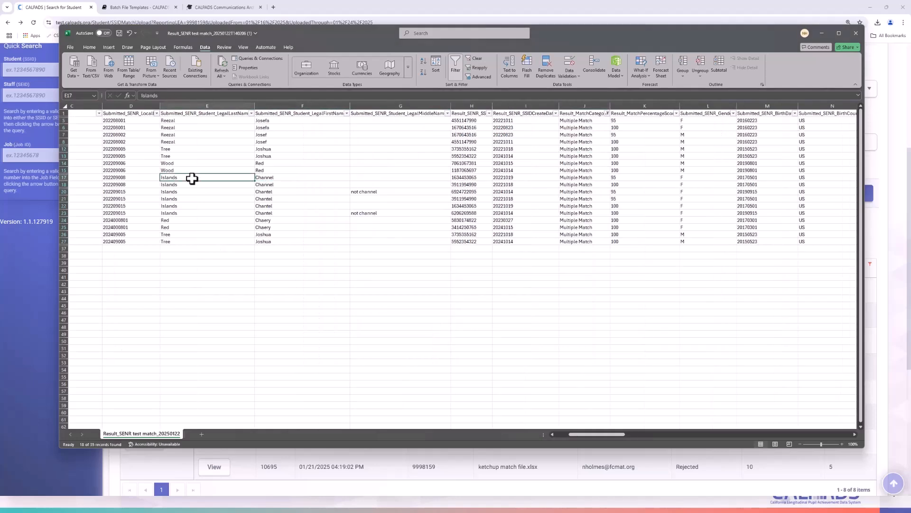
pyautogui.moveTo(193, 181); pyautogui.dragTo(388, 183)
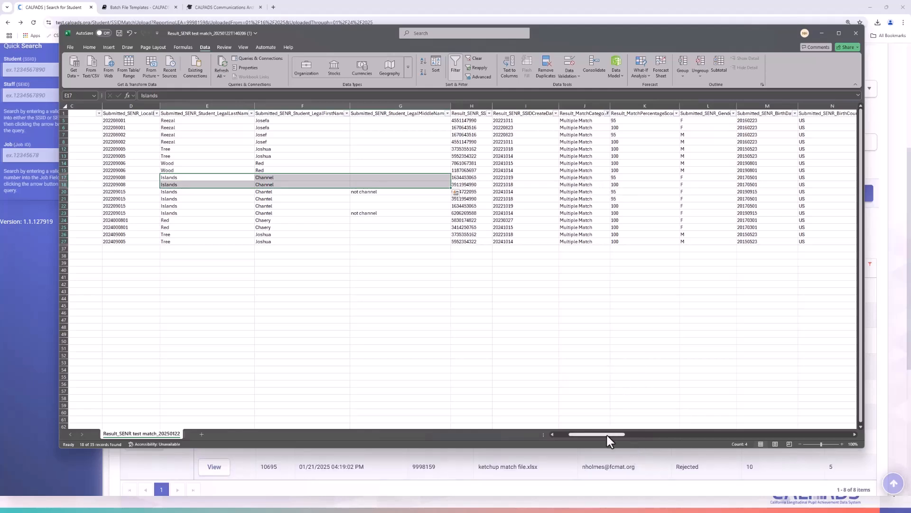
pyautogui.moveTo(607, 435); pyautogui.dragTo(638, 432)
pyautogui.moveTo(649, 426); pyautogui.dragTo(689, 422)
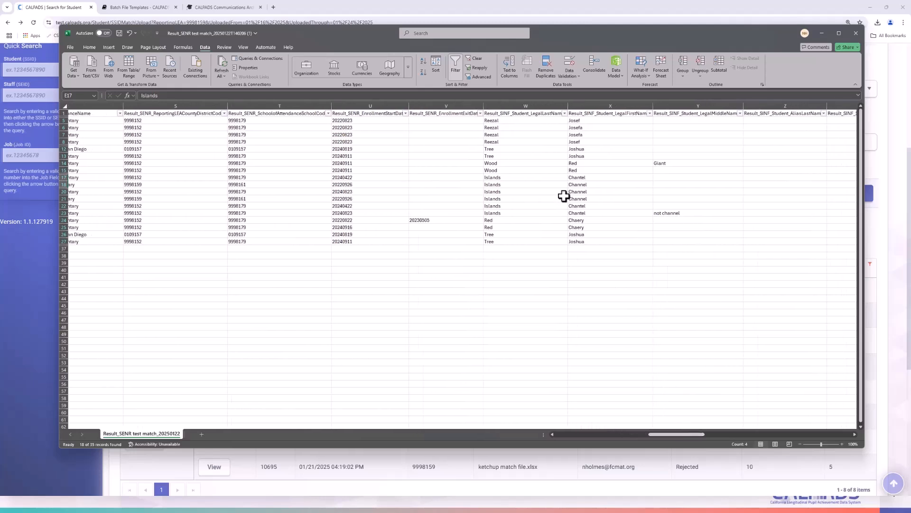
pyautogui.click(572, 177)
pyautogui.click(572, 185)
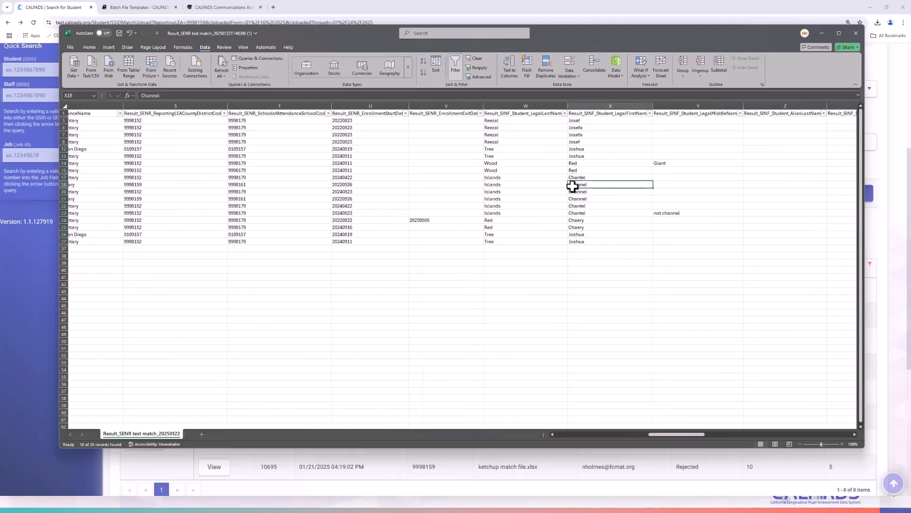
pyautogui.click(570, 191)
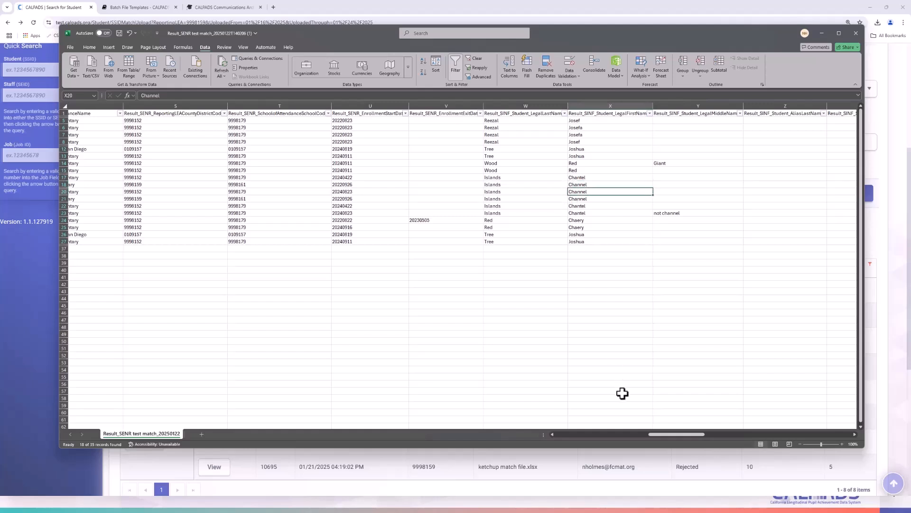
# Review the multiple-match rows' parent/guardian, residential address, mailing address and birthplace columns, and return to the submitted columns.
pyautogui.moveTo(672, 435); pyautogui.dragTo(716, 434)
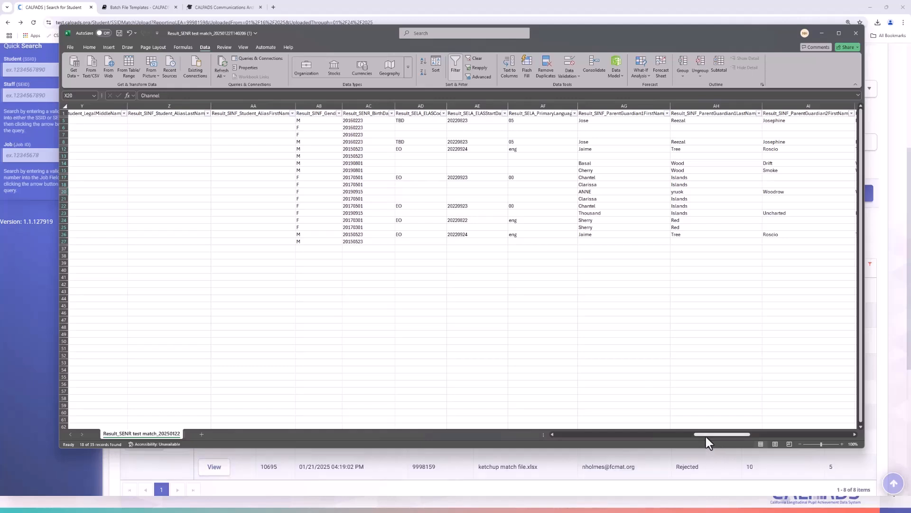
pyautogui.moveTo(704, 435); pyautogui.dragTo(716, 434)
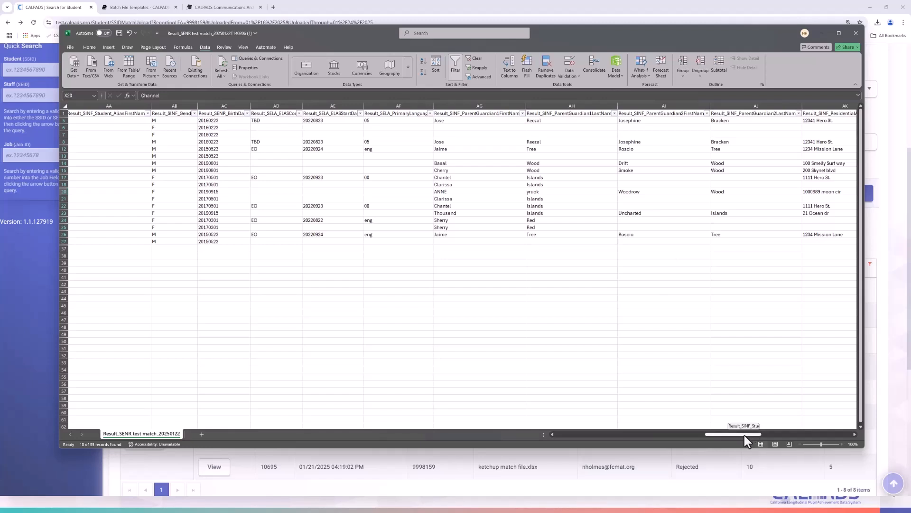
pyautogui.moveTo(745, 435); pyautogui.dragTo(767, 434)
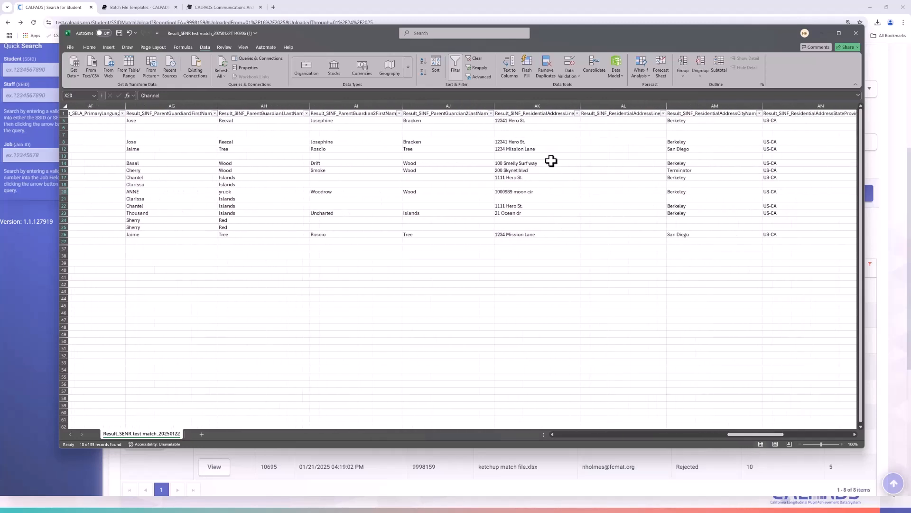
pyautogui.moveTo(765, 434); pyautogui.dragTo(819, 434)
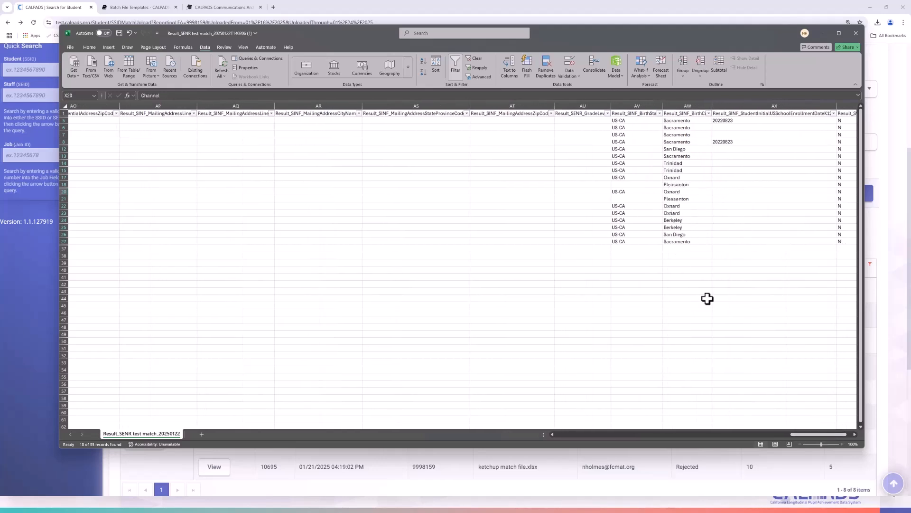
pyautogui.moveTo(802, 436); pyautogui.dragTo(561, 436)
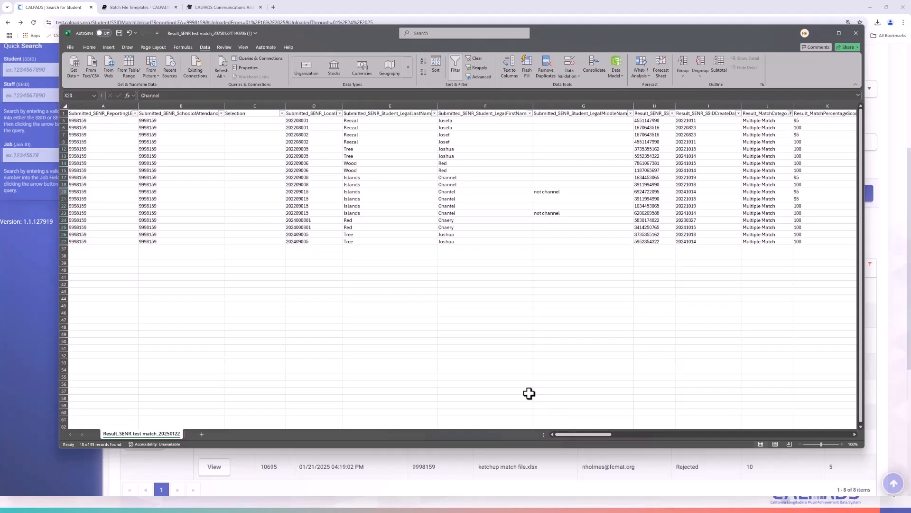
# Close the result workbook and open the File Upload page in CALPADS.
pyautogui.click(856, 33)
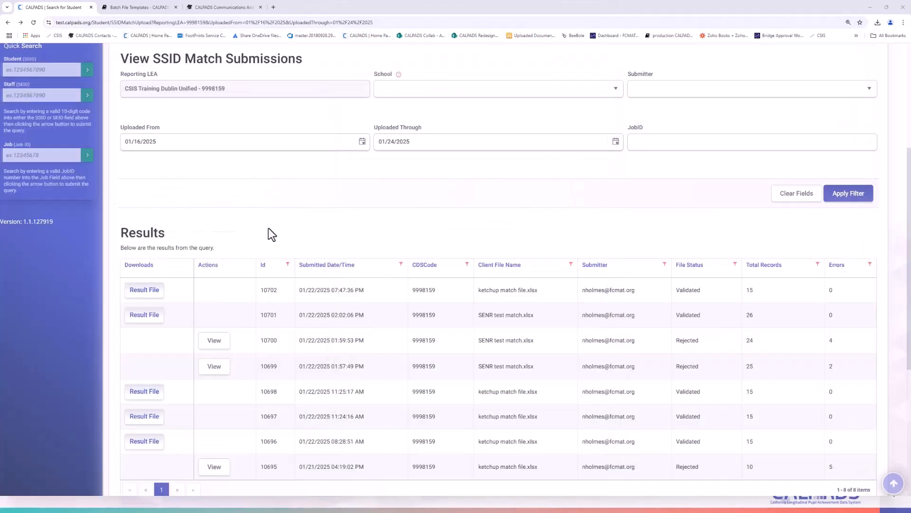
pyautogui.scroll(5, 261, 224)
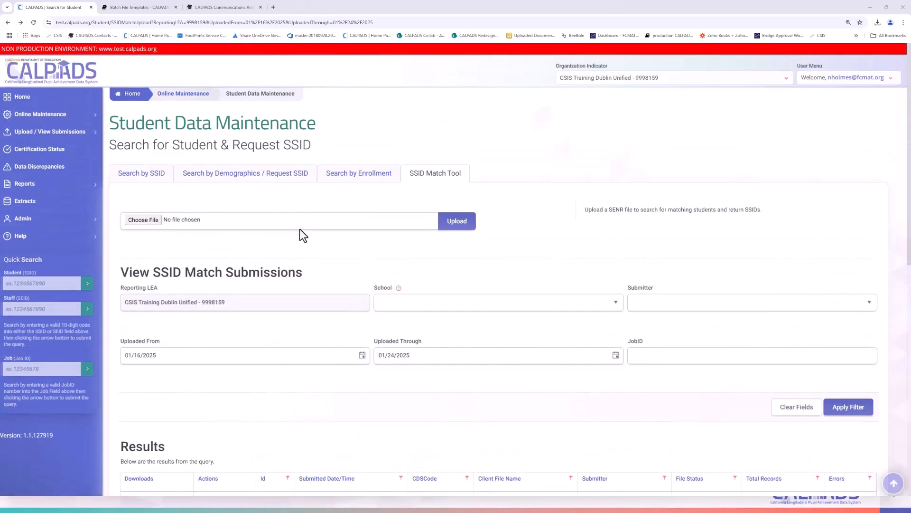
pyautogui.click(93, 135)
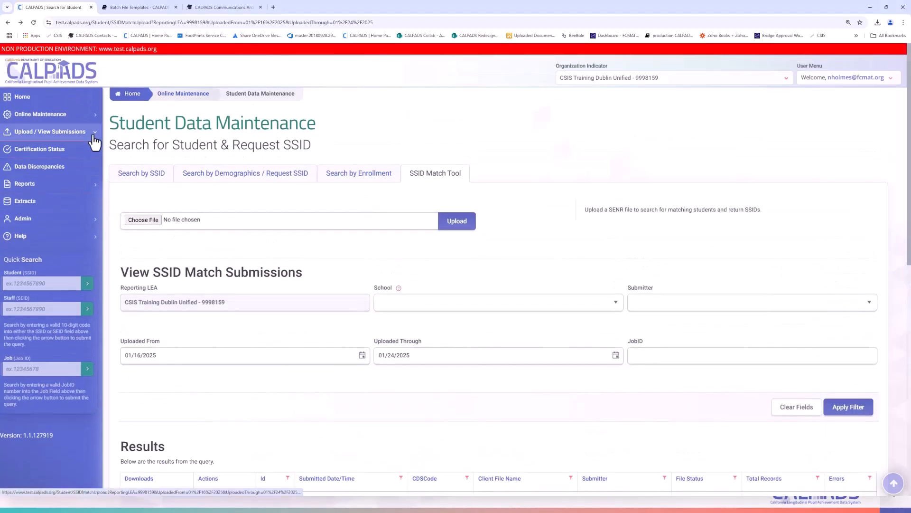
pyautogui.click(44, 148)
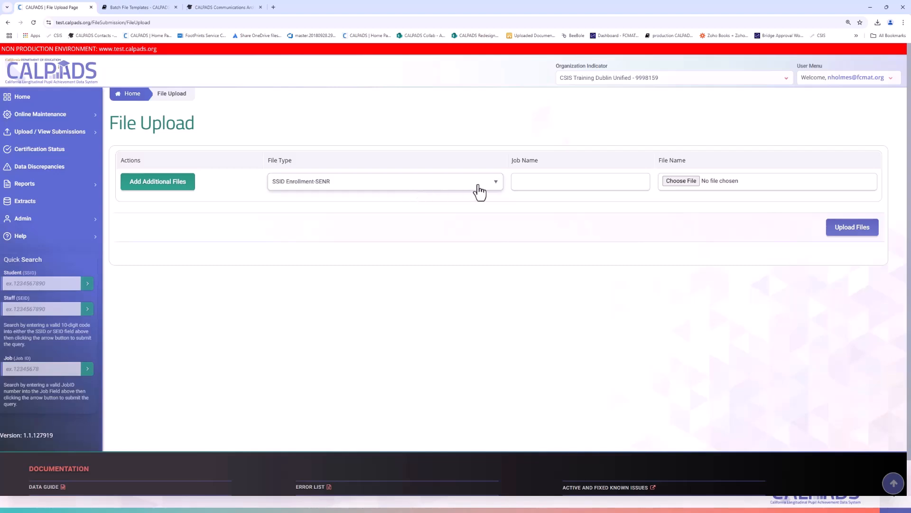
# Choose test dub senr.txt from Downloads and upload it as an SSID Enrollment-SENR file.
pyautogui.click(674, 190)
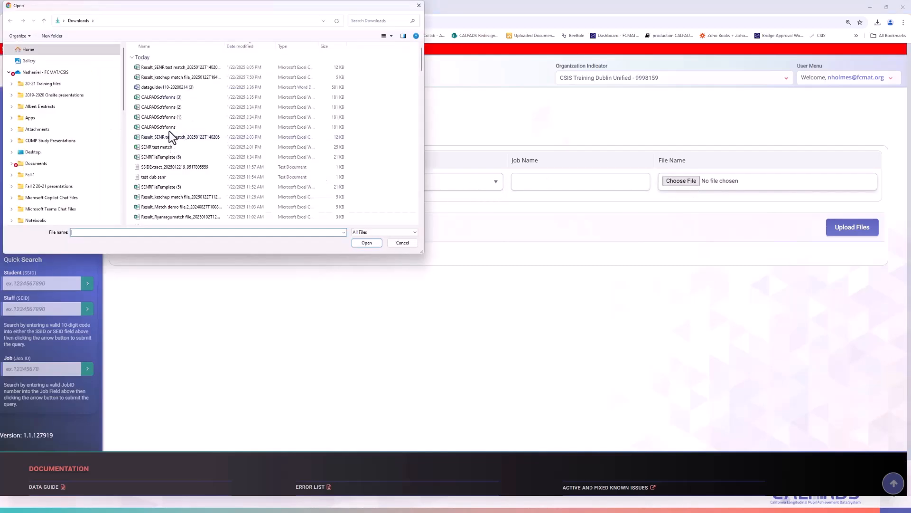
pyautogui.click(166, 176)
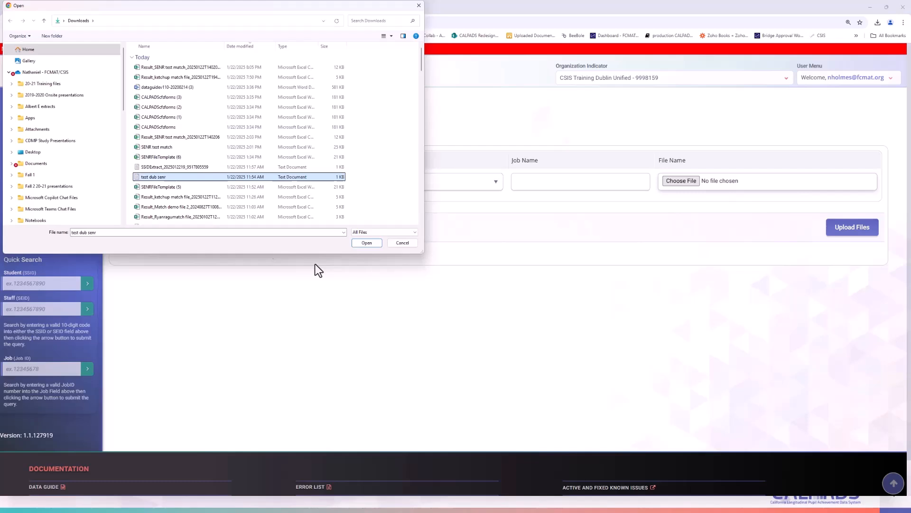
pyautogui.click(372, 244)
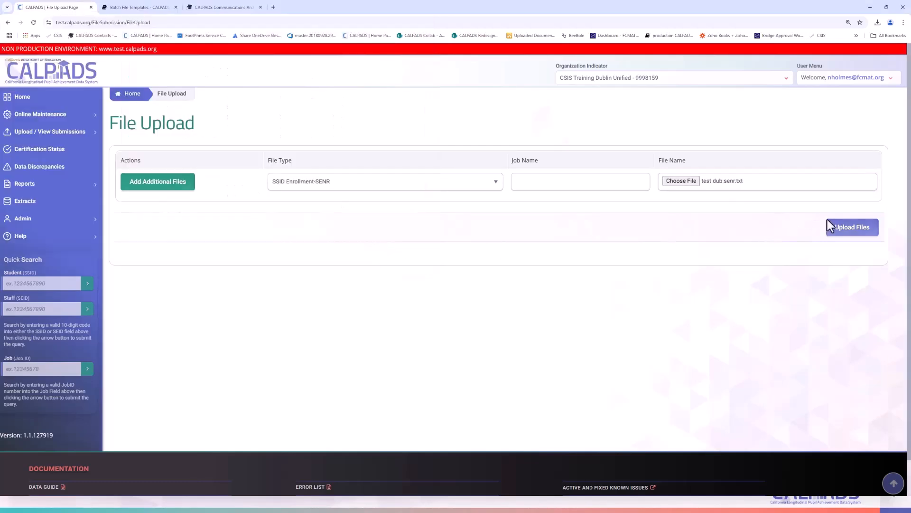
pyautogui.click(838, 232)
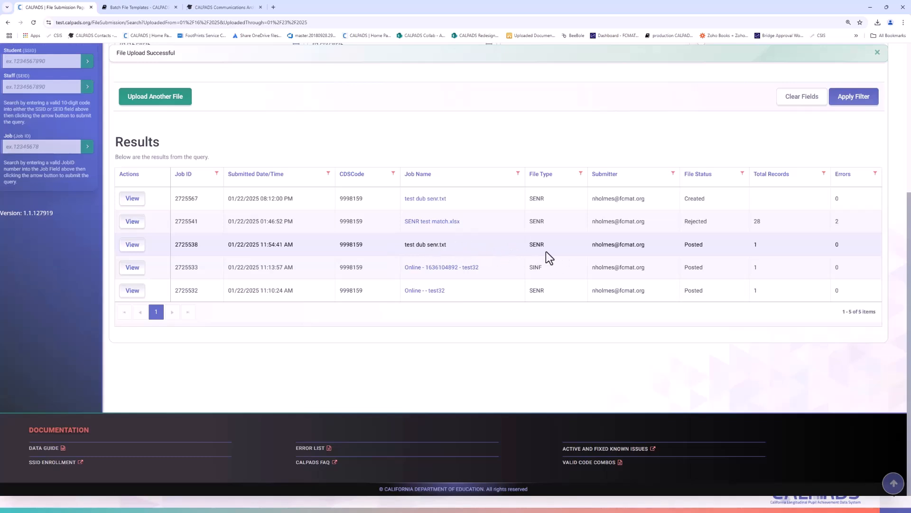
# Look at the available extracts and the Online Maintenance options for anomalies management, including Maintain Multiple Identifier (MID).
pyautogui.scroll(4, 190, 243)
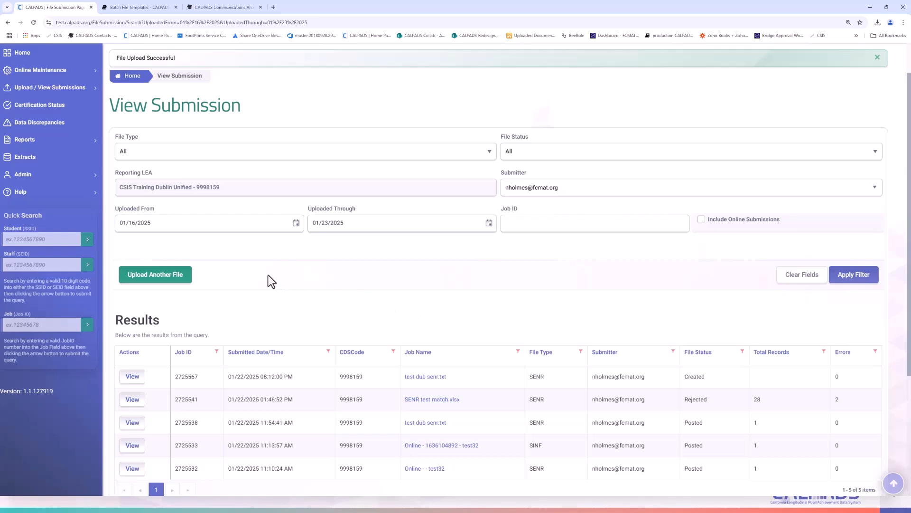
pyautogui.click(28, 161)
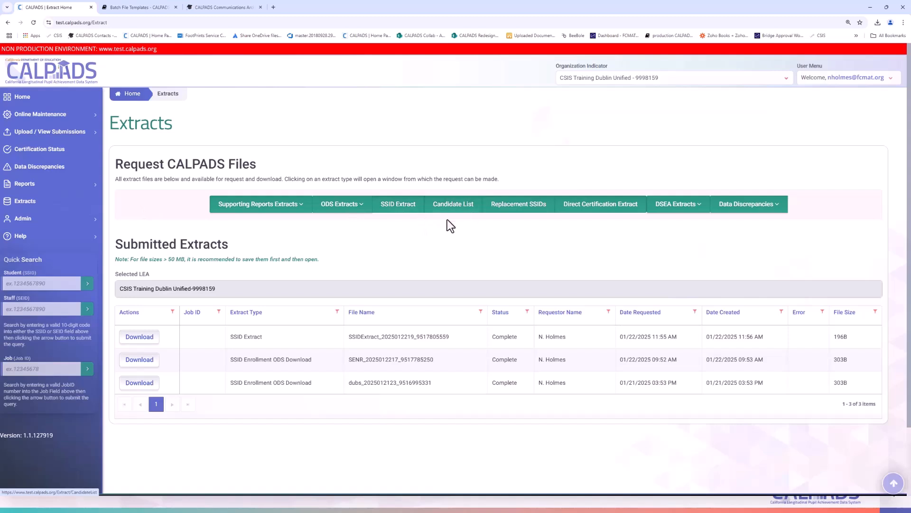
pyautogui.click(71, 115)
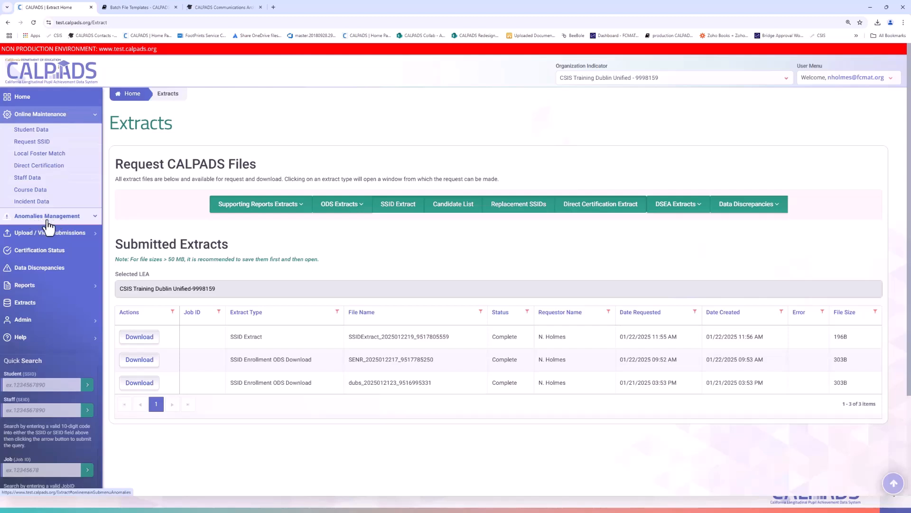
pyautogui.click(91, 218)
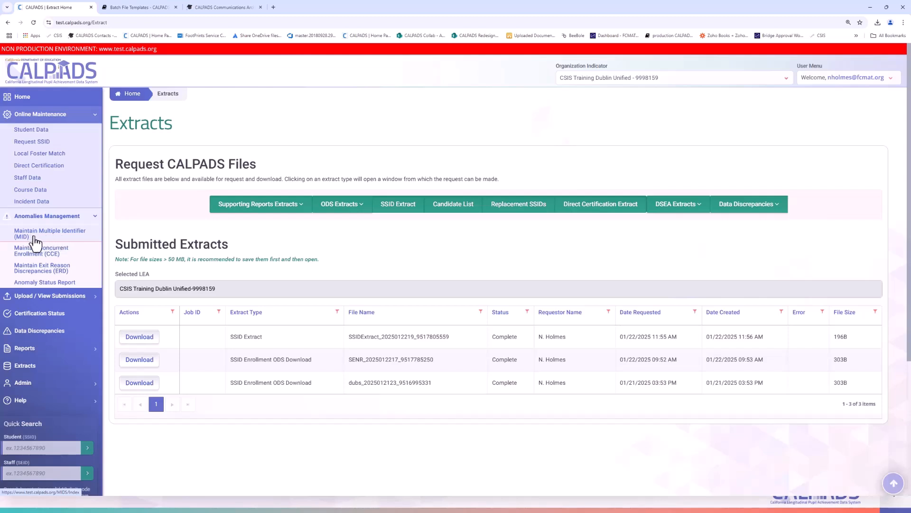
pyautogui.click(51, 300)
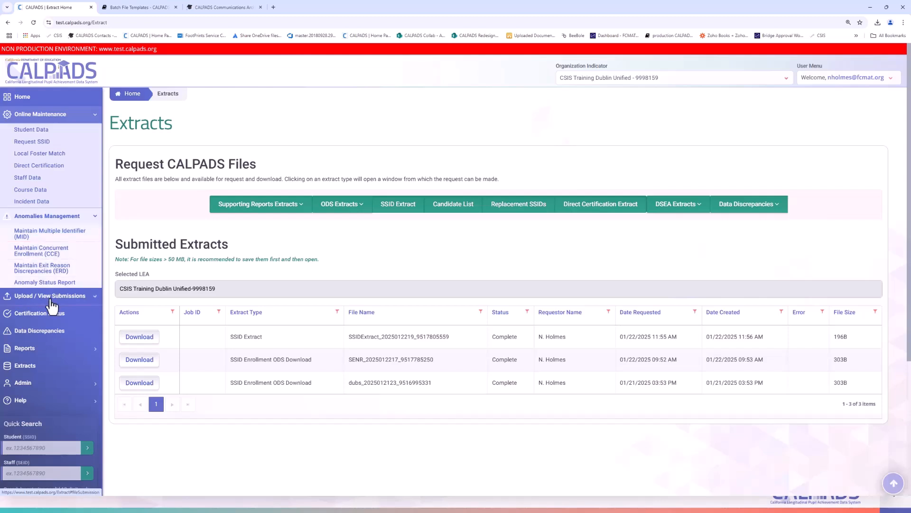
# Open an SSID Extract request from the Extracts page and include all available schools.
pyautogui.click(32, 369)
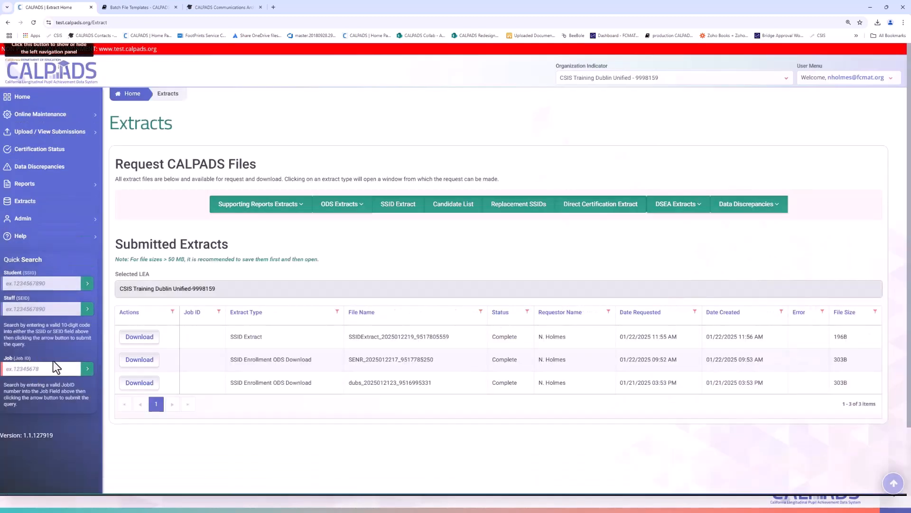
pyautogui.click(392, 209)
pyautogui.click(449, 214)
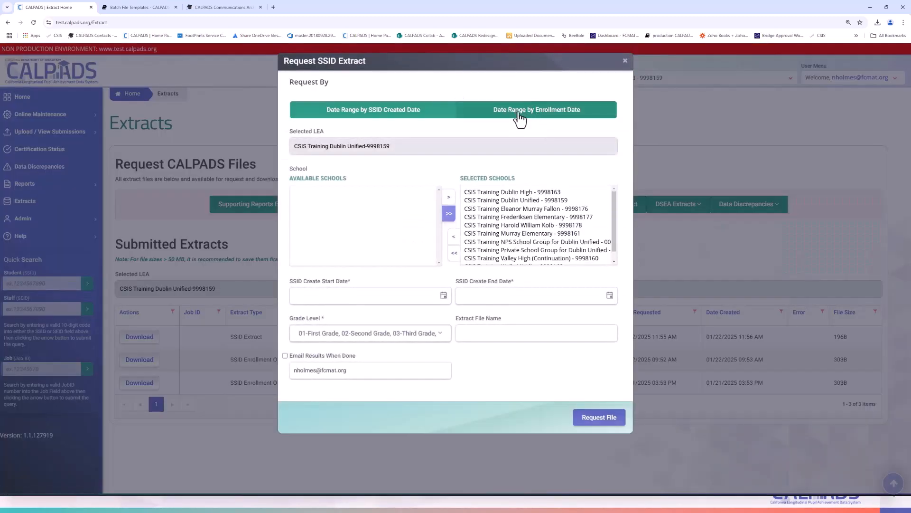
# Set the SSID extract request to a date range by enrollment date, all schools, from 12/31/2024 to 01/22/2025.
pyautogui.click(517, 117)
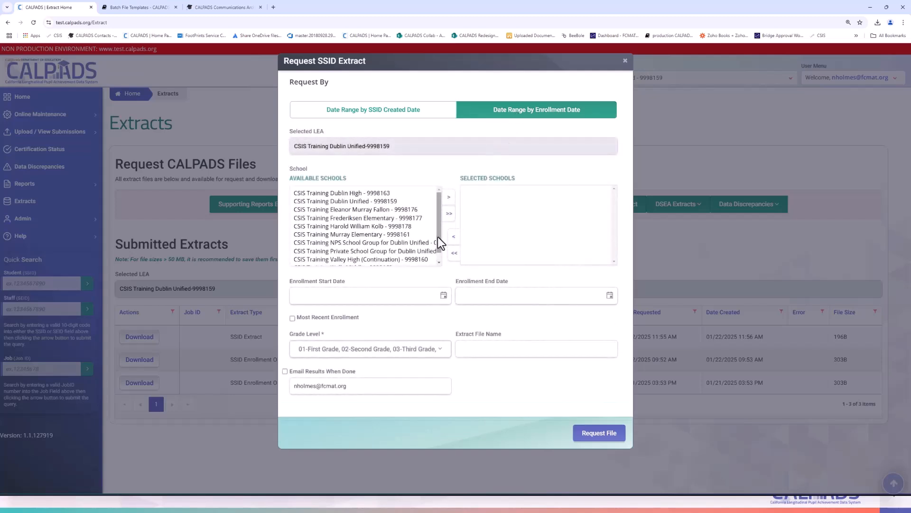
pyautogui.click(449, 214)
pyautogui.click(436, 302)
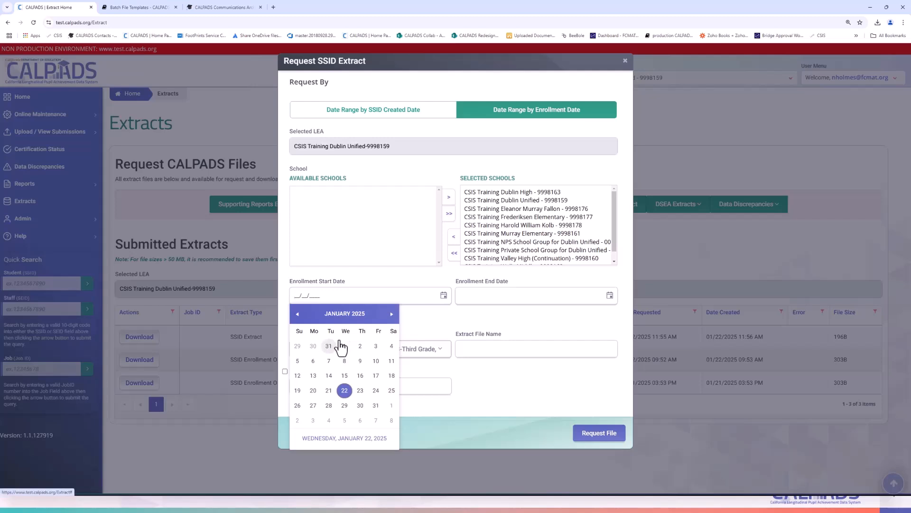
pyautogui.click(298, 314)
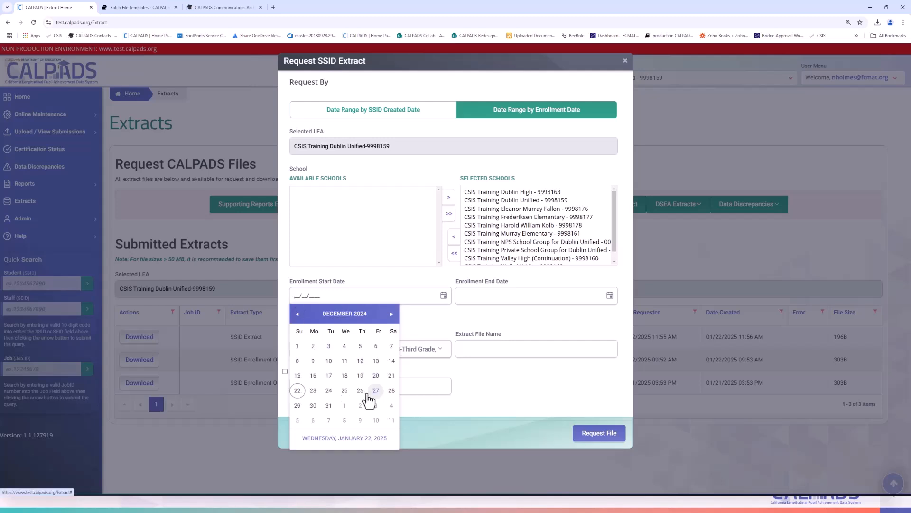
pyautogui.click(328, 405)
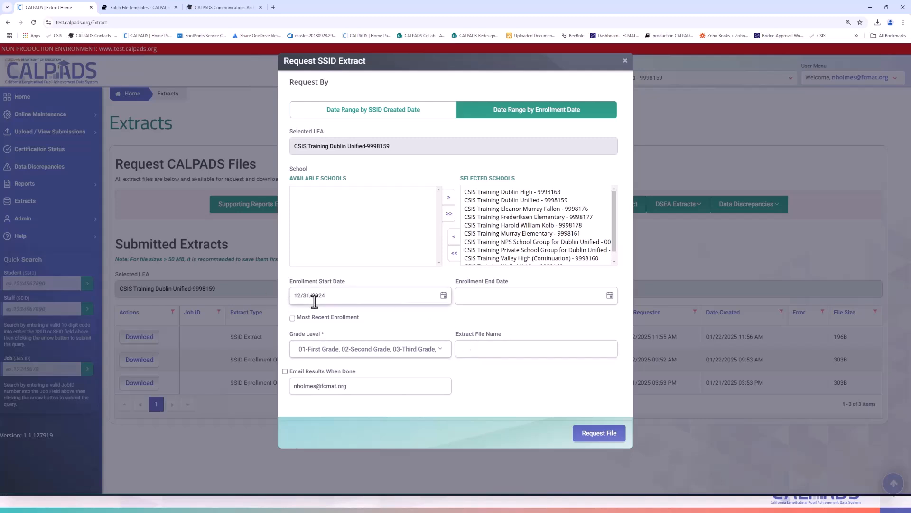
pyautogui.click(609, 296)
pyautogui.click(511, 391)
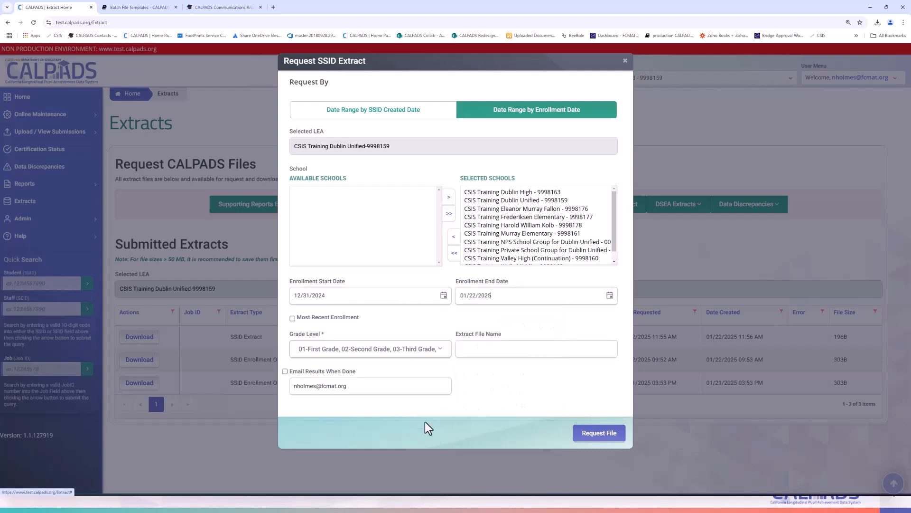
pyautogui.click(580, 427)
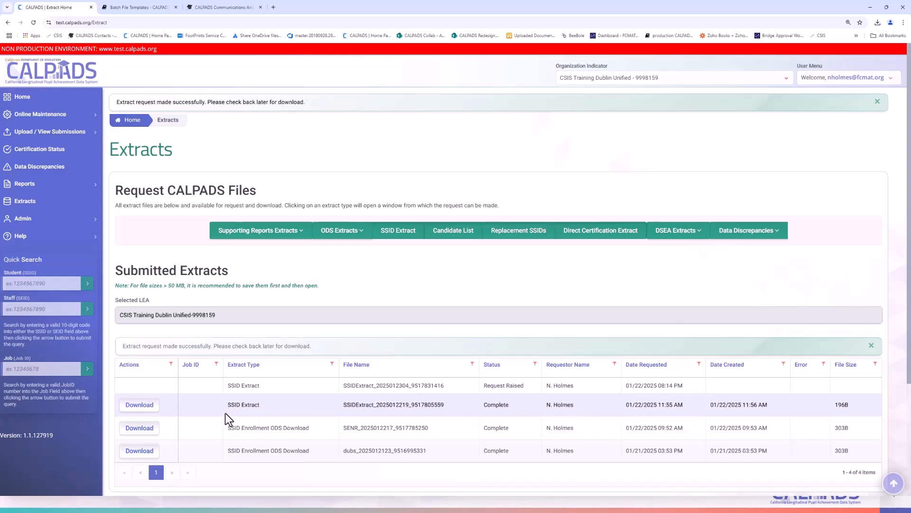
pyautogui.click(141, 408)
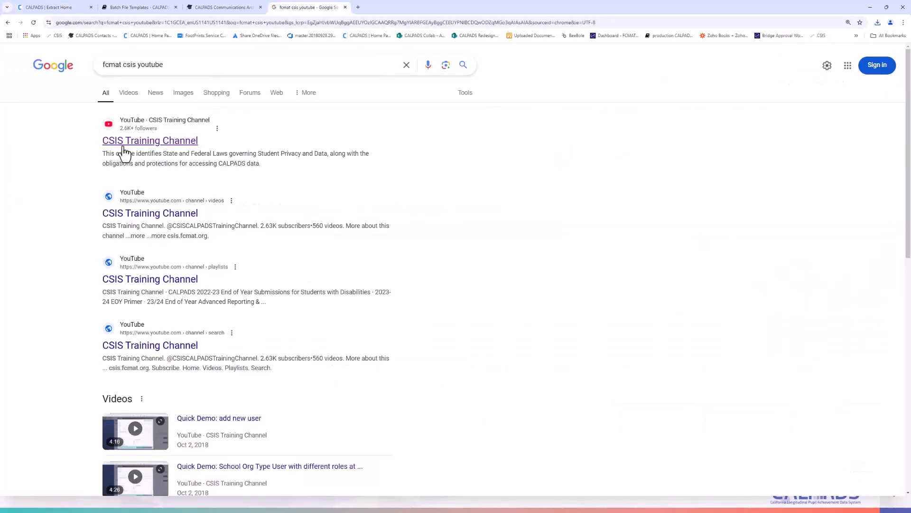
# Open the CSIS Training Channel on YouTube from the Google results and browse its CALPADS Intro & Basics and Fall-1 training playlists.
pyautogui.click(122, 147)
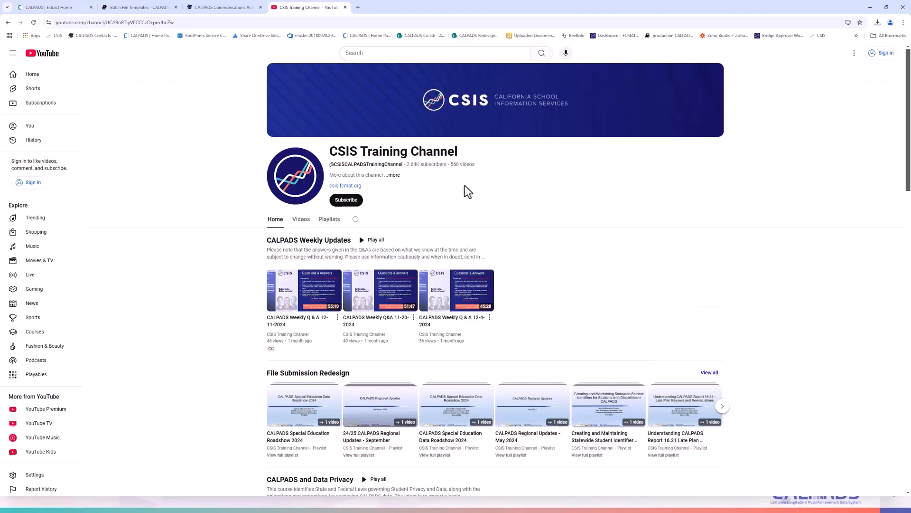
pyautogui.scroll(-10, 466, 191)
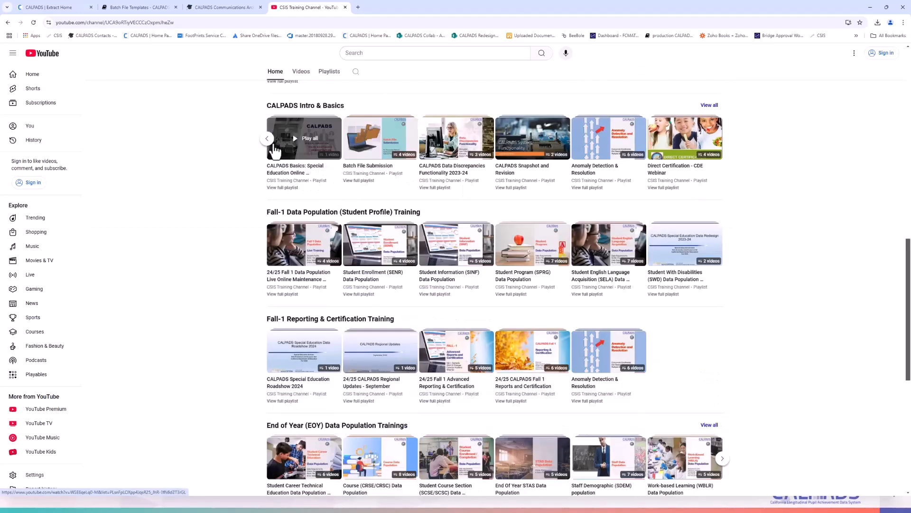
pyautogui.click(267, 138)
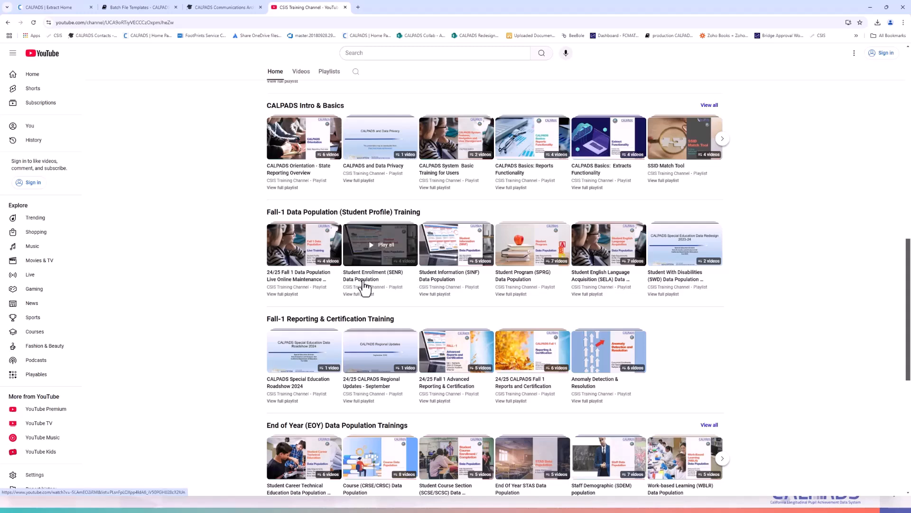
pyautogui.scroll(-4, 366, 285)
# Search within the CSIS Training Channel for "fall 1 batch".
pyautogui.click(355, 71)
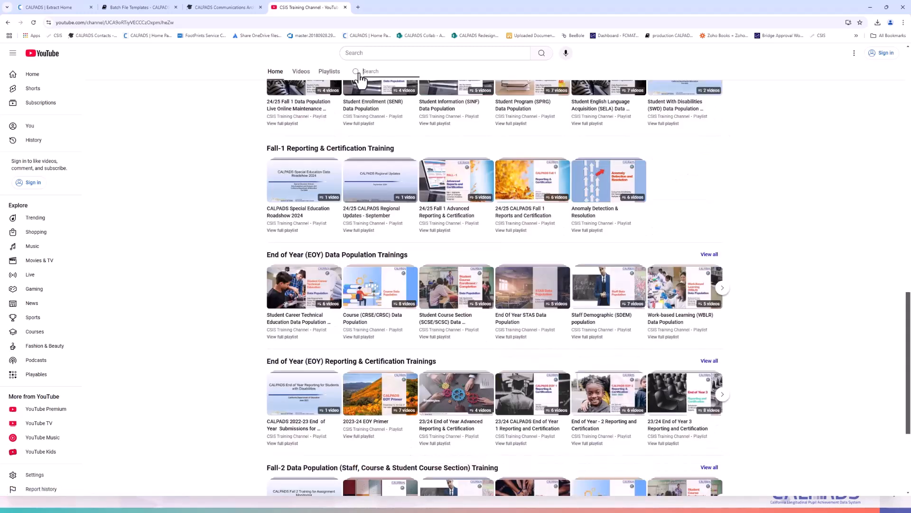
pyautogui.write('fall 1 batch')
pyautogui.press('Return')
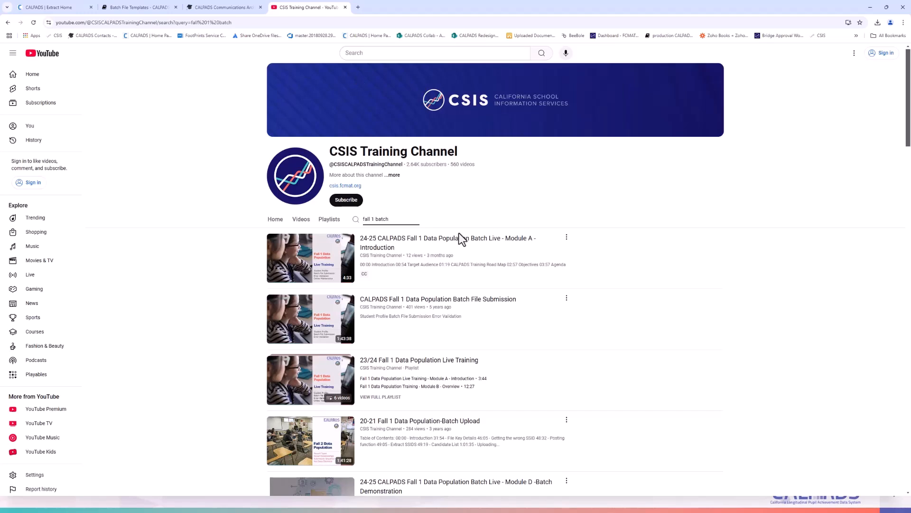